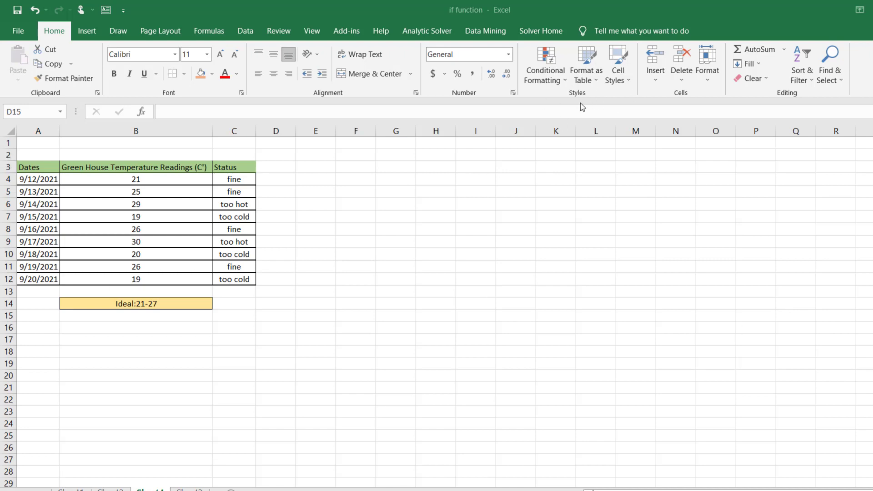
key(shift+Left)
key(shift+Up)
key(shift+Up)
key(shift+Up)
key(shift+Up)
key(shift+Up)
key(shift+Up)
key(shift+Up)
key(shift+Up)
key(shift+Up)
key(shift+Up)
key(shift+Up)
click(549, 73)
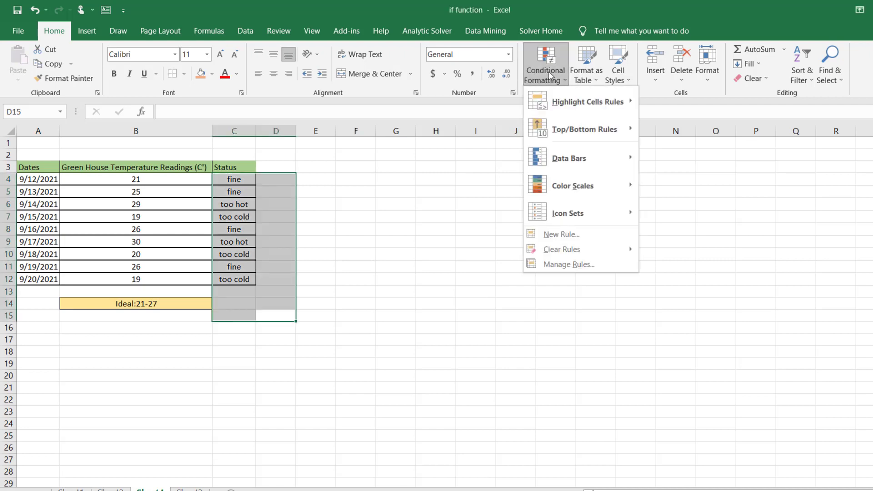
mouse_move(614, 112)
click(399, 163)
click(145, 152)
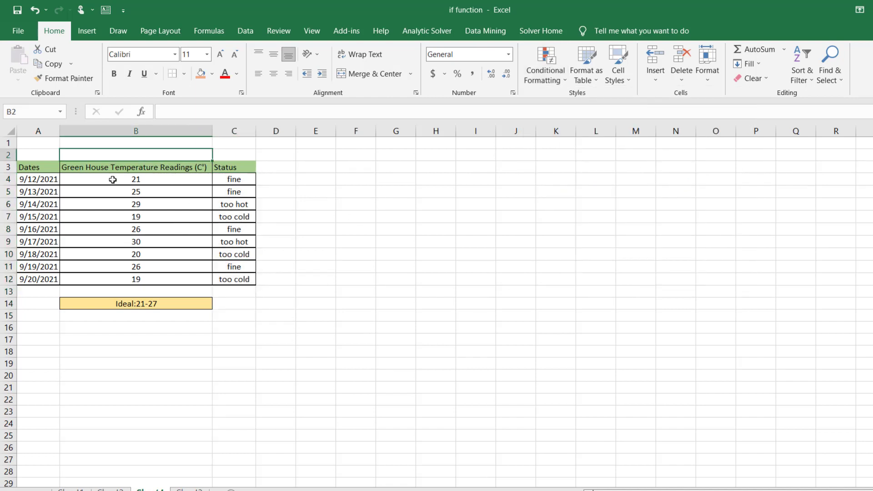
Highlight the temperature readings in B4:B12 that are greater than 22 with Light Red Fill with Dark Red Text
drag(111, 182, 132, 279)
click(551, 73)
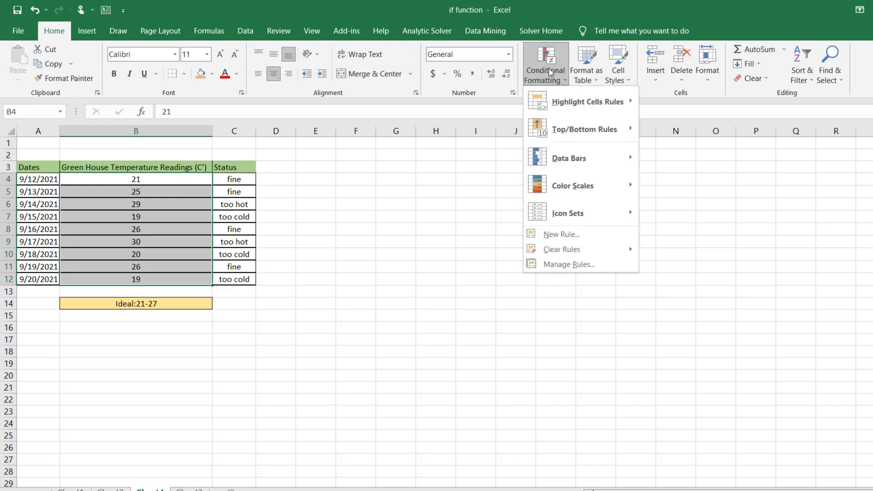
mouse_move(567, 105)
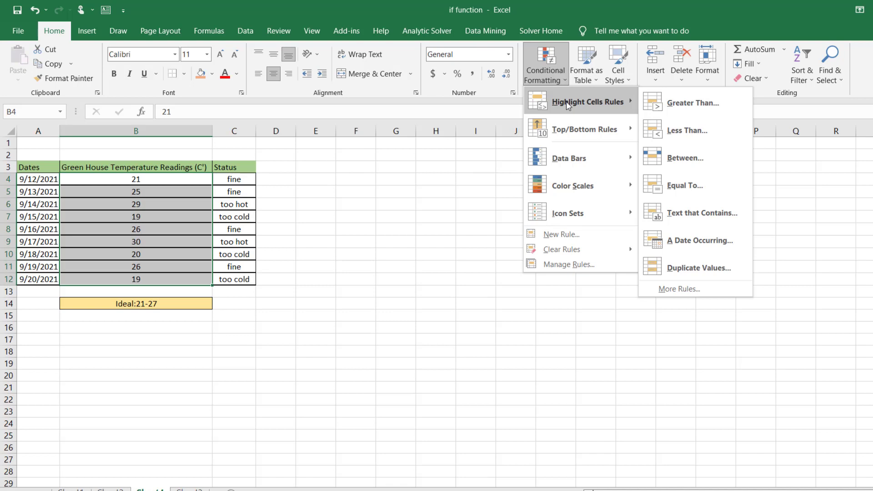
click(687, 111)
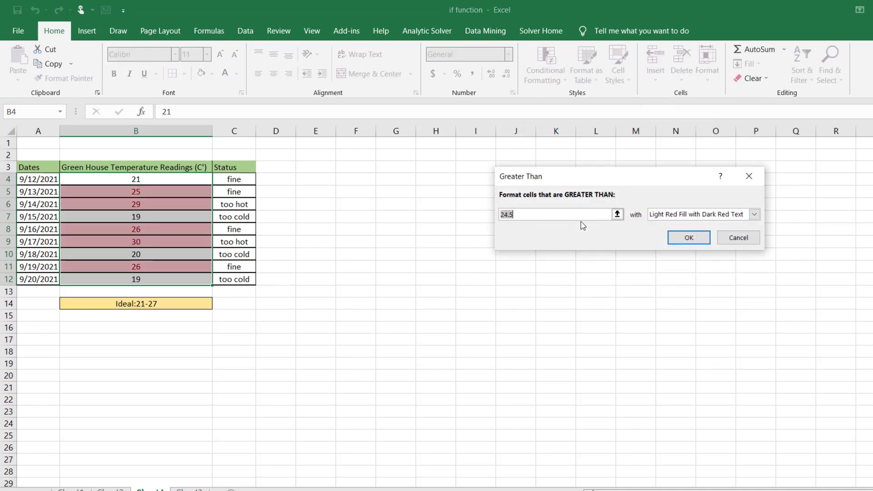
text(22)
click(690, 239)
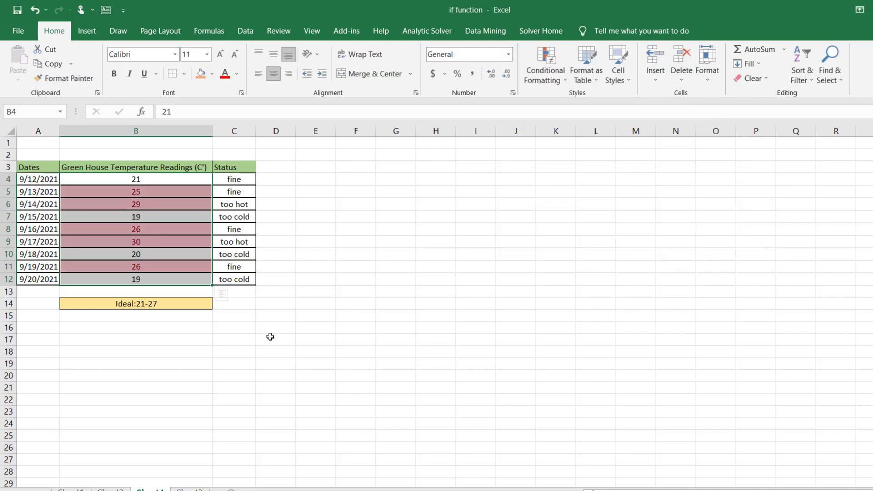
click(319, 277)
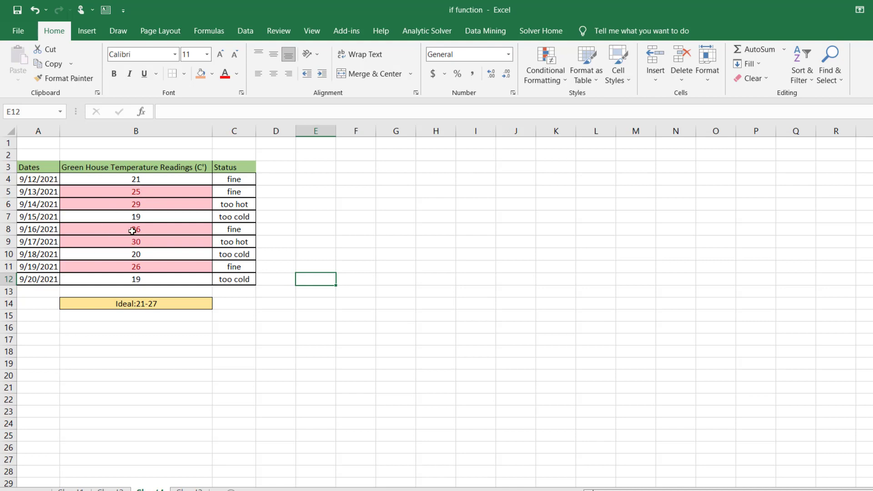
Clear the conditional formatting rules from the entire sheet
drag(142, 181, 154, 277)
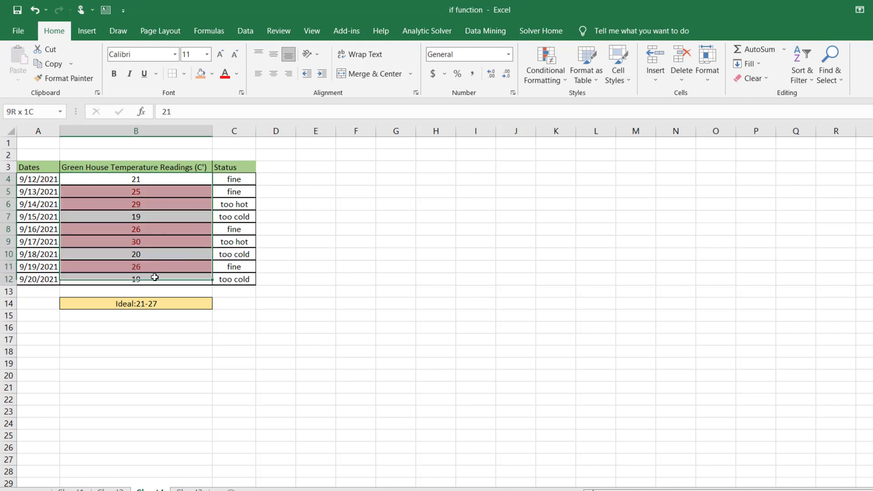
click(559, 81)
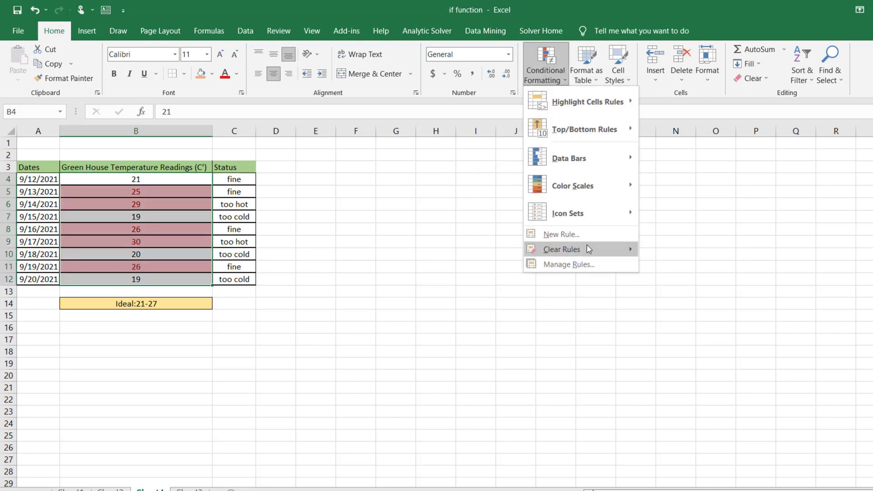
mouse_move(588, 249)
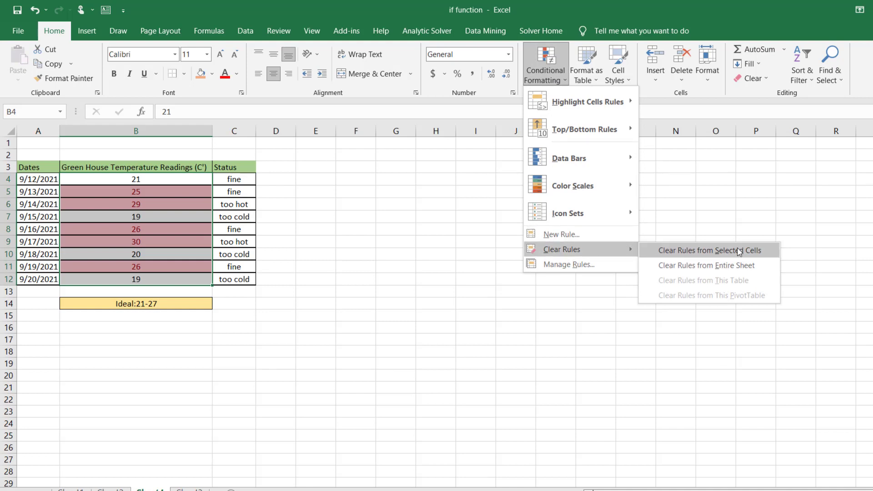
click(752, 267)
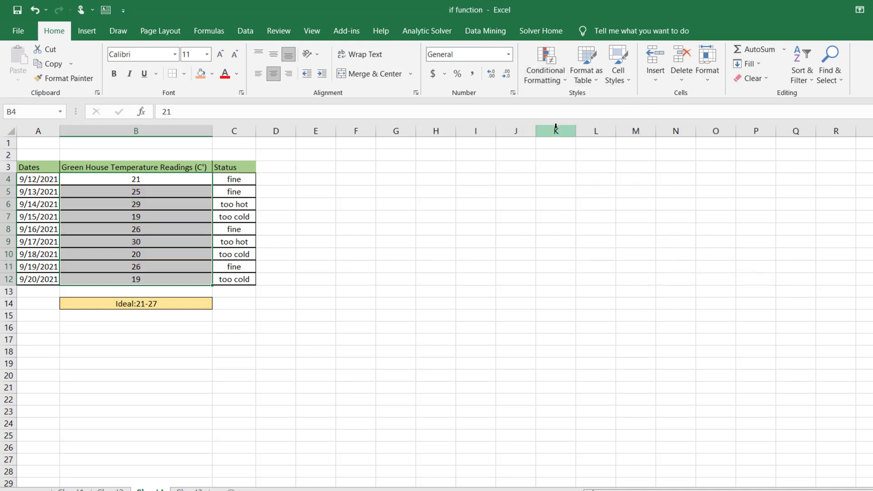
Highlight the temperature readings in B4:B12 that are less than 20 using a custom format with a light orange fill
click(541, 81)
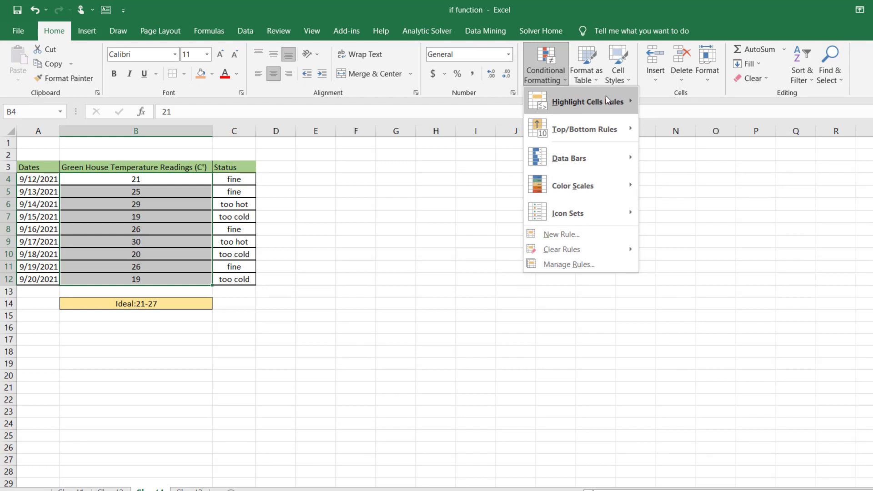
mouse_move(607, 100)
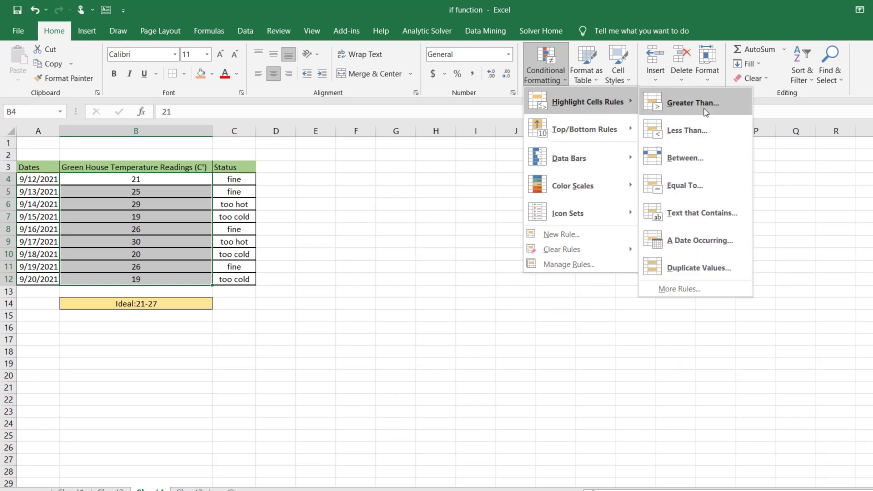
click(688, 130)
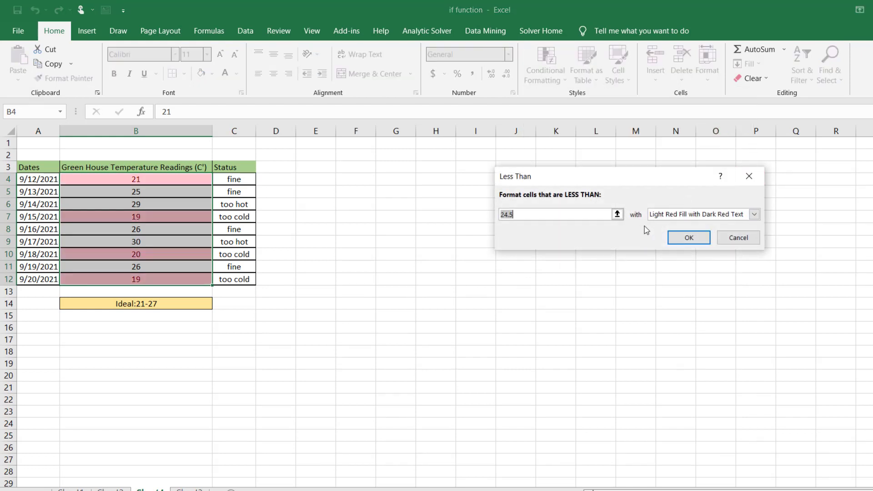
text(20)
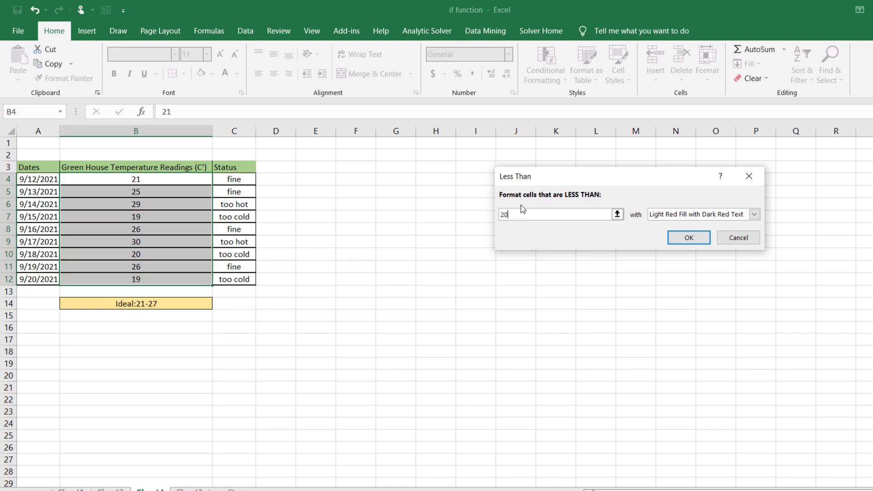
click(754, 214)
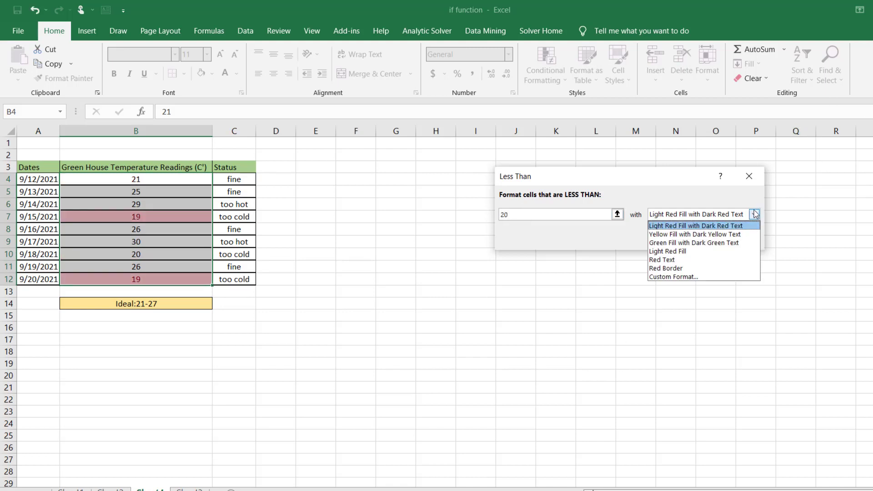
click(700, 277)
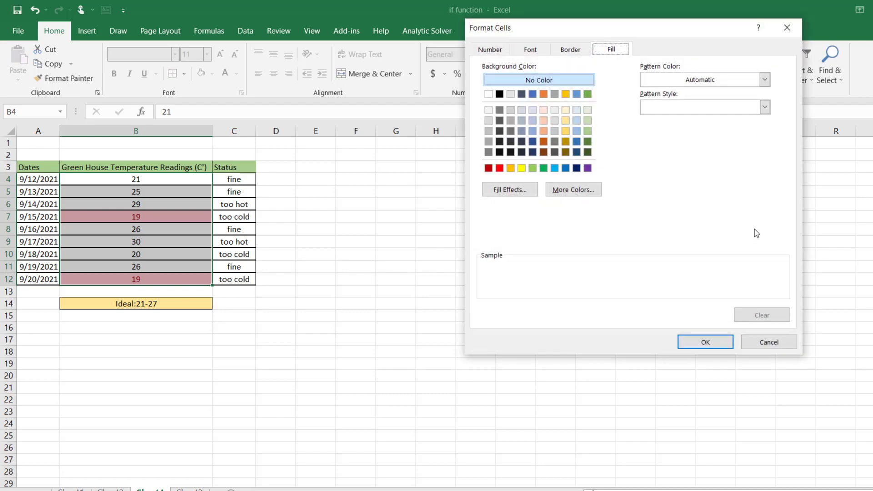
click(543, 120)
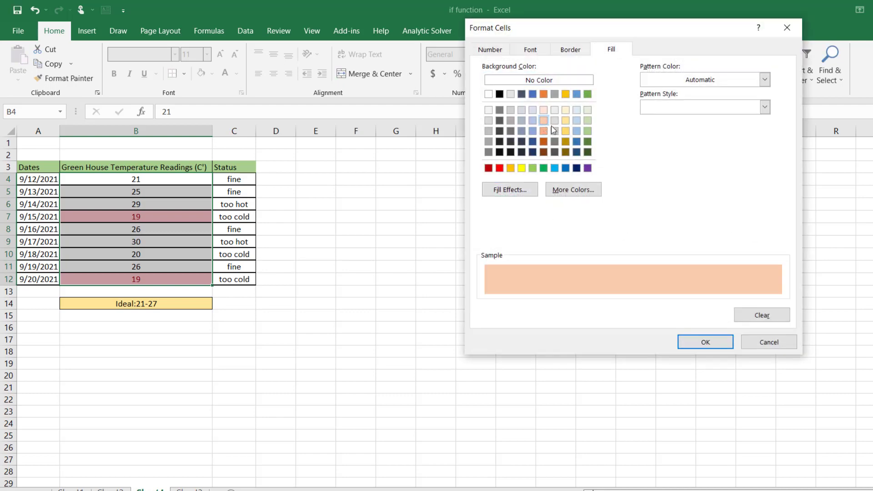
click(709, 343)
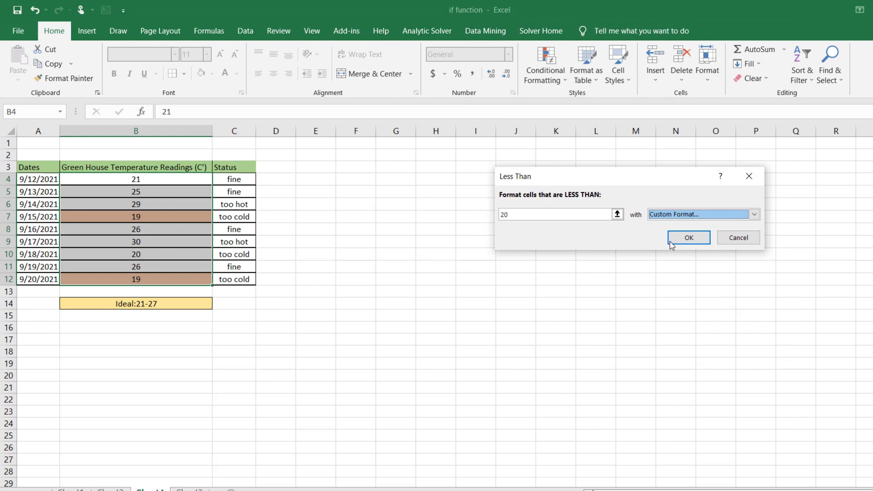
click(689, 238)
drag(328, 181, 328, 191)
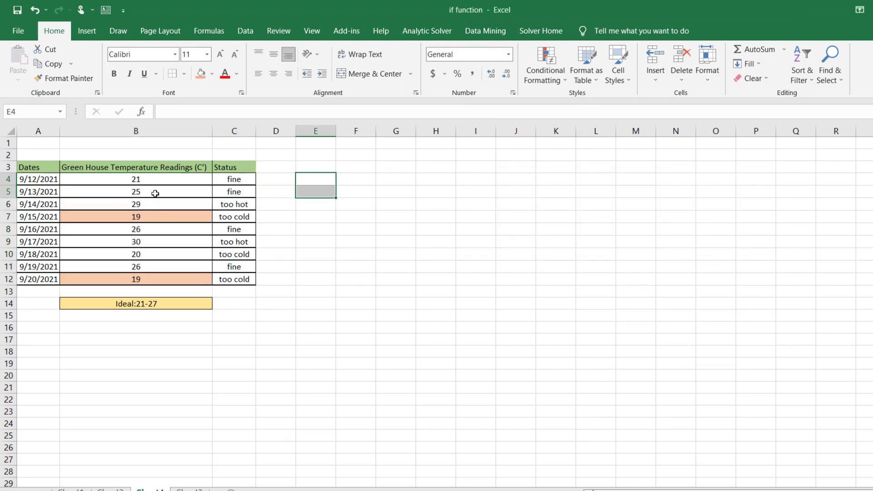
Clear the conditional formatting rules from the temperature readings in B4:B12
drag(154, 179, 157, 279)
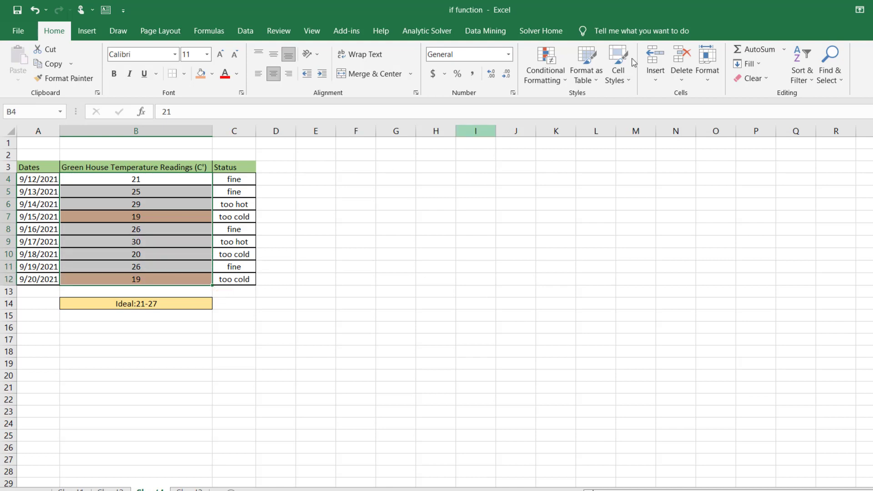
click(544, 80)
click(641, 251)
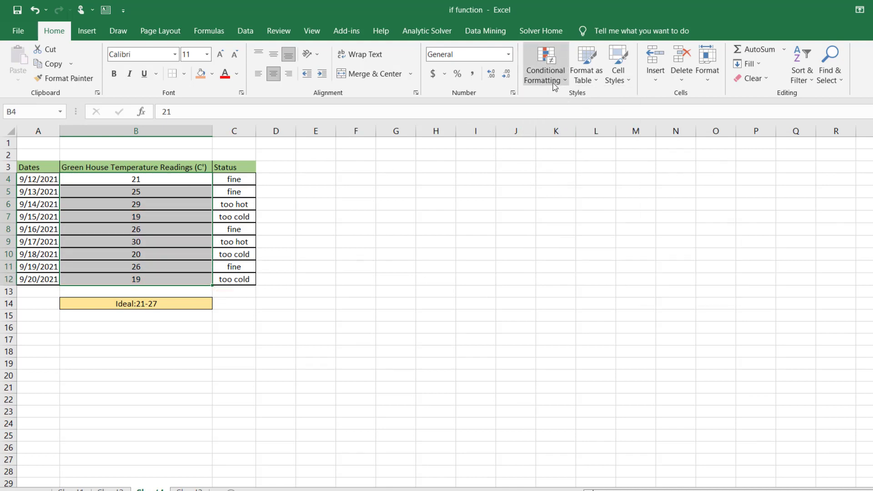
click(555, 86)
mouse_move(605, 105)
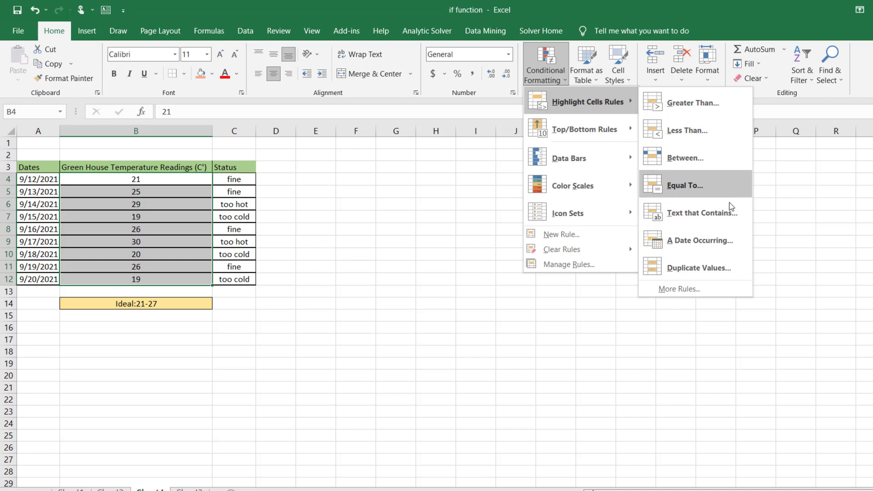
click(485, 304)
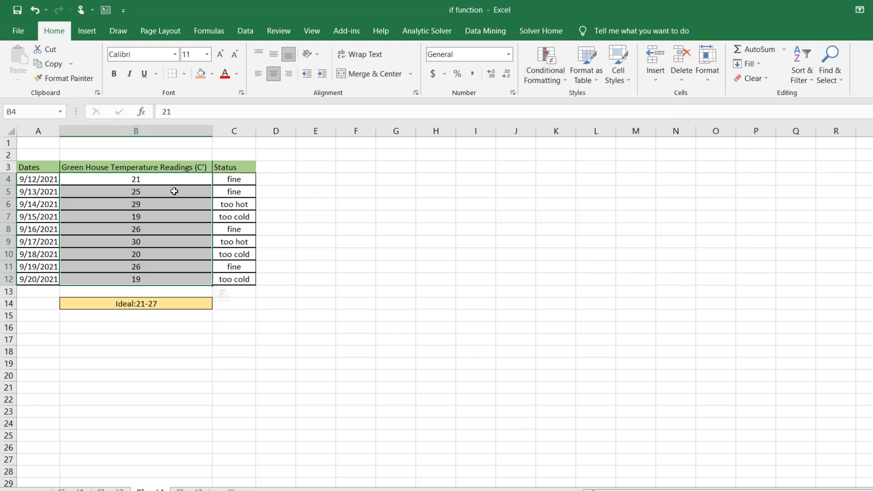
Highlight the Status cells in C4:C12 that contain the text "too hot" with Light Red Fill with Dark Red Text
drag(239, 179, 244, 278)
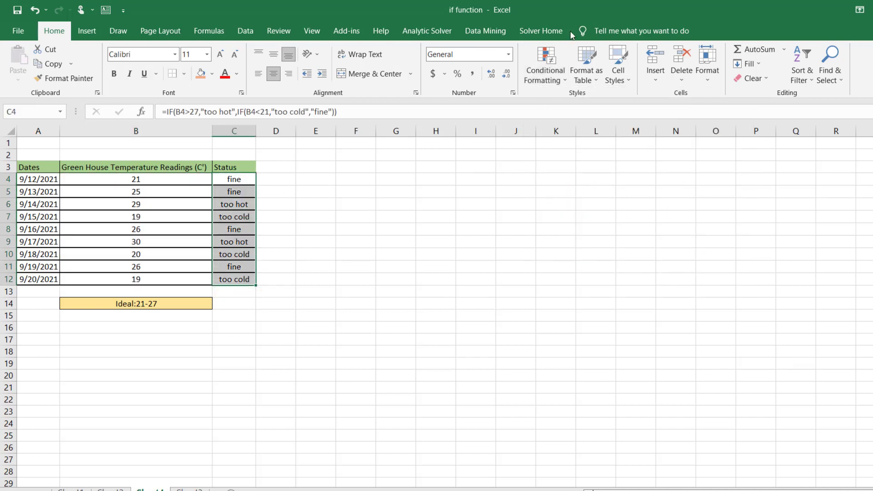
click(562, 81)
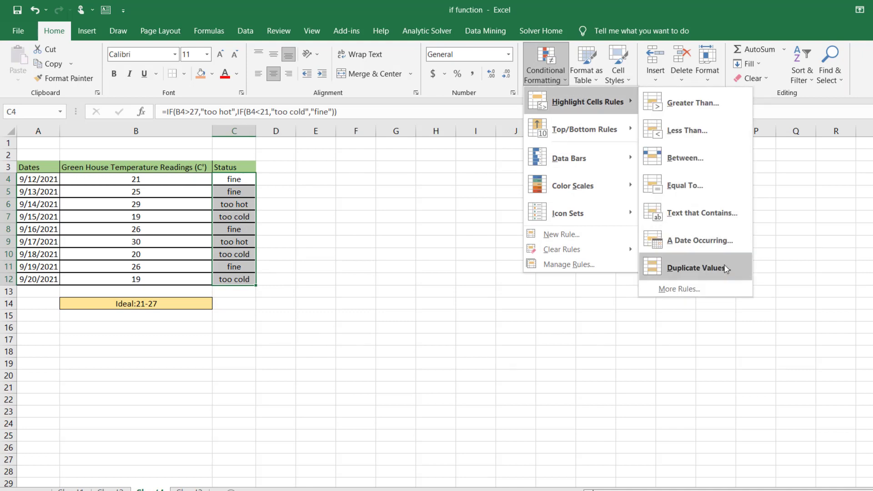
click(725, 219)
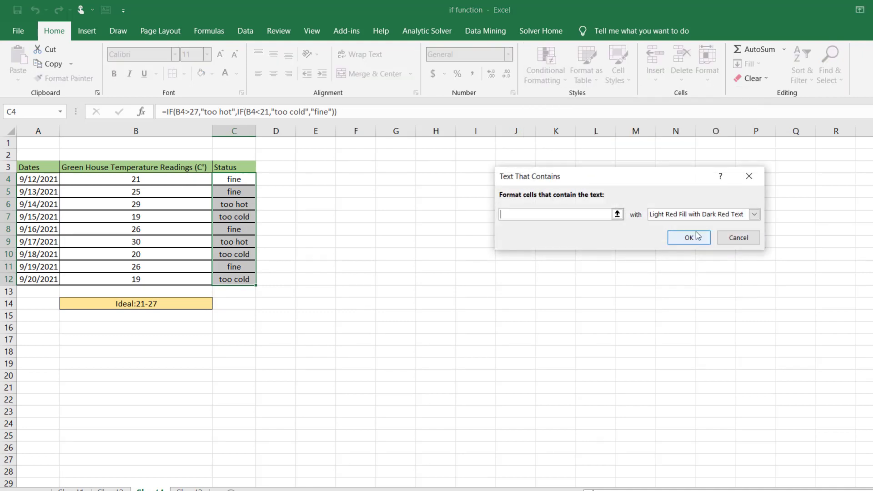
text(too h)
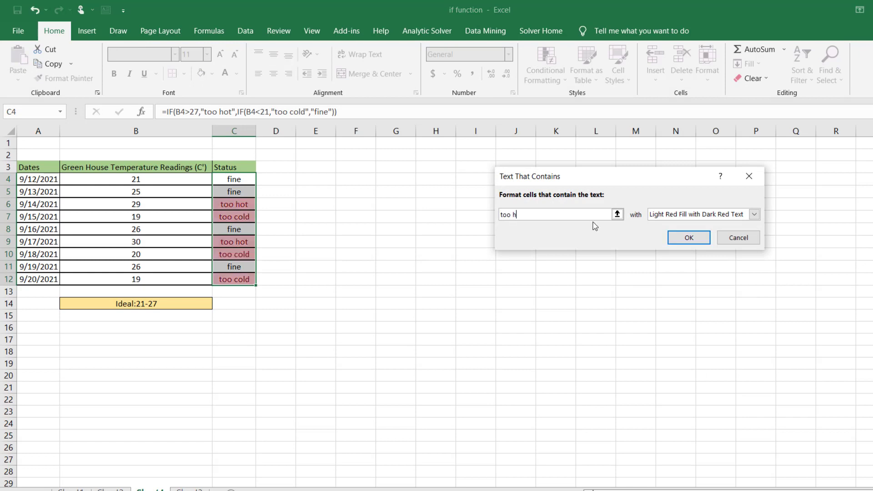
text(ot)
click(688, 237)
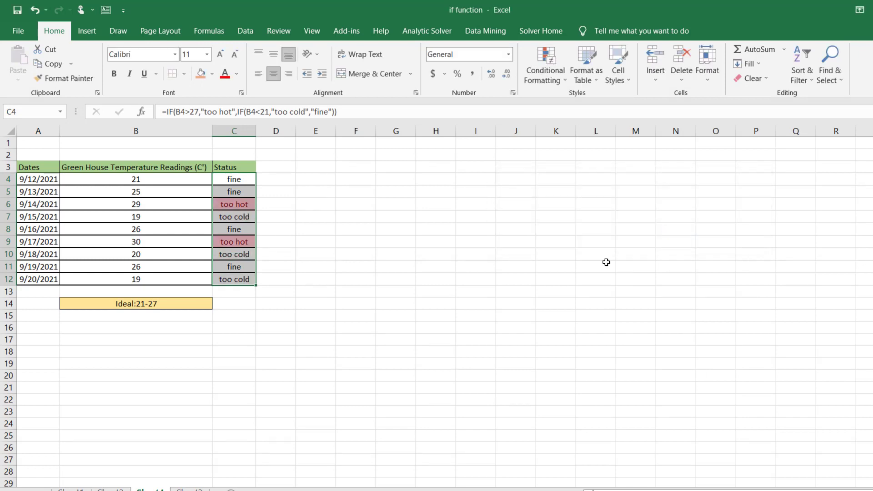
click(435, 327)
Highlight the Status cells in C4:C12 that contain the text "too cold" using a custom format with a light blue fill
drag(235, 179, 234, 278)
click(557, 70)
mouse_move(586, 102)
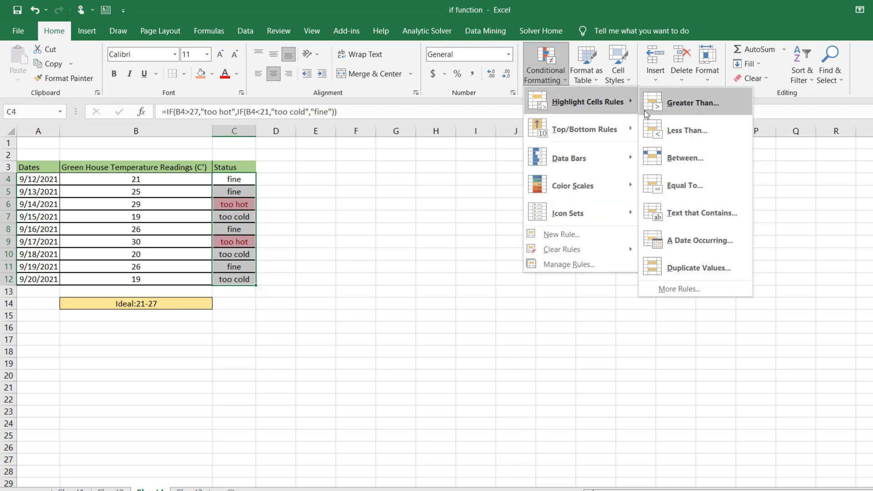
click(700, 212)
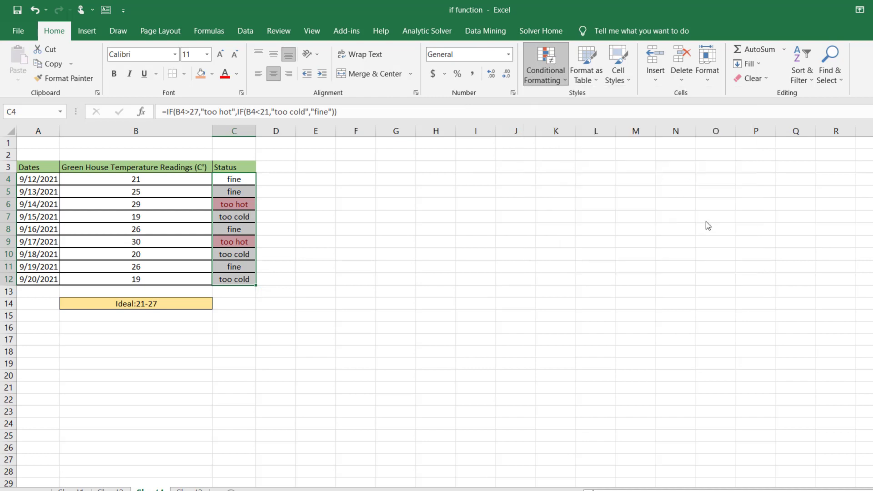
text(too cold)
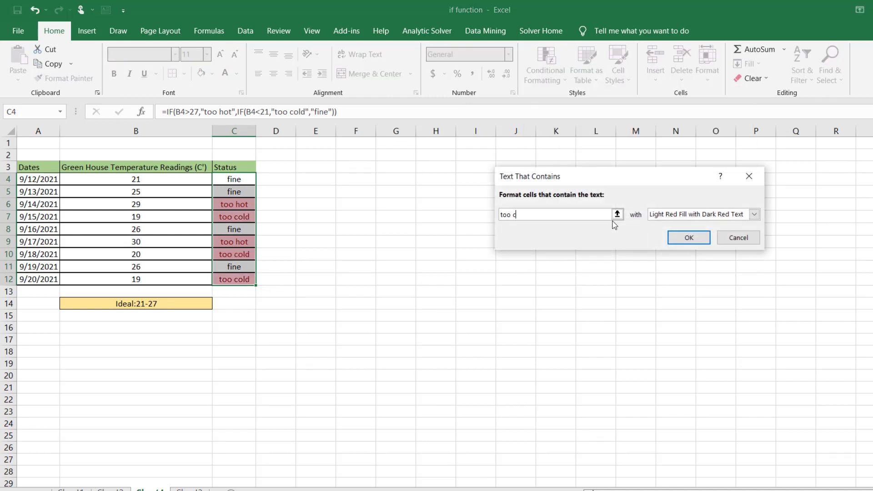
click(753, 214)
click(721, 279)
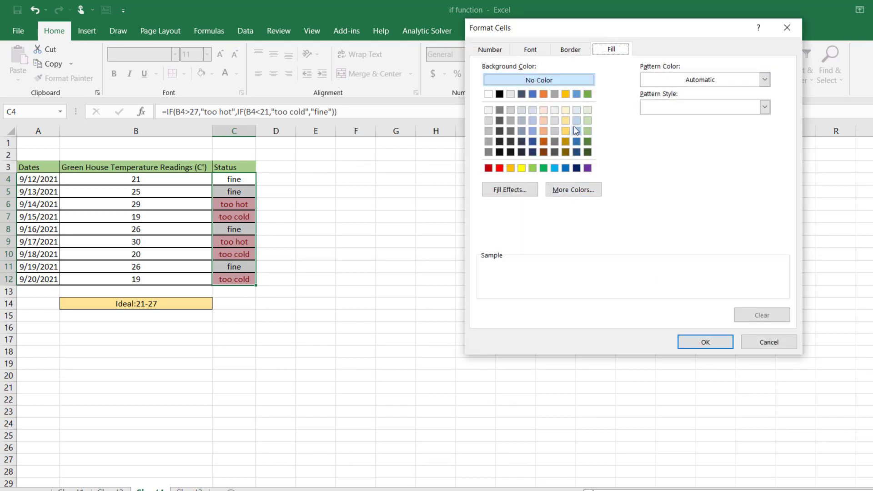
click(576, 120)
click(716, 344)
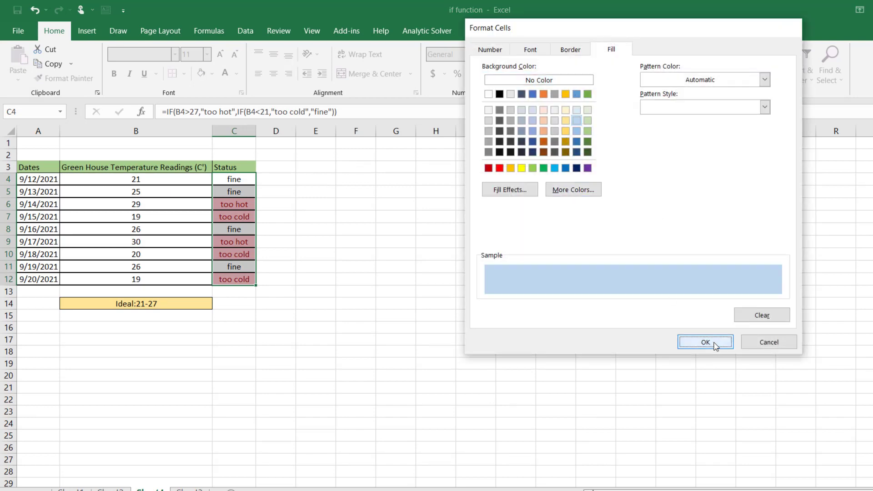
click(695, 241)
click(636, 315)
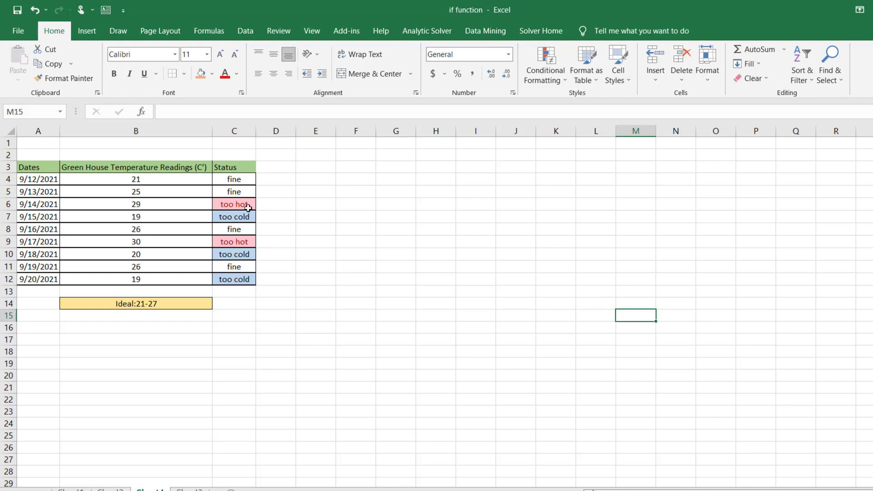
Change the temperature reading for 9/14/2021 in cell B6 to 22
click(184, 212)
click(178, 207)
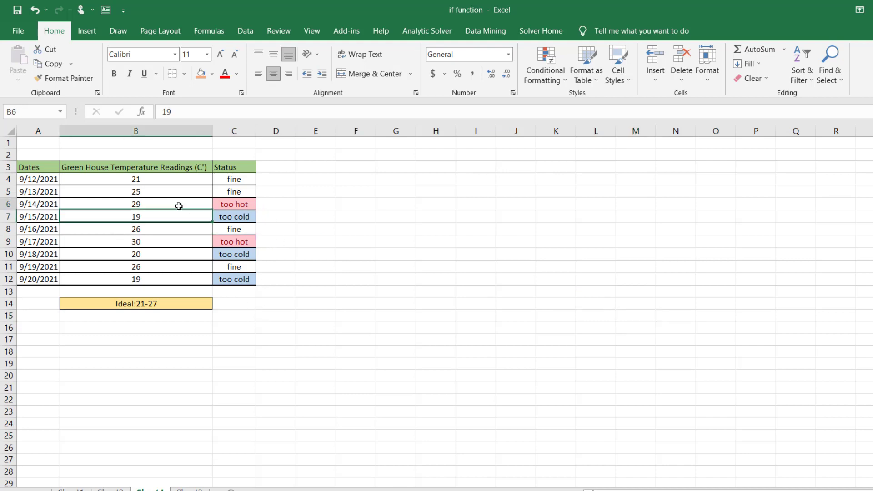
double_click(142, 203)
double_click(139, 202)
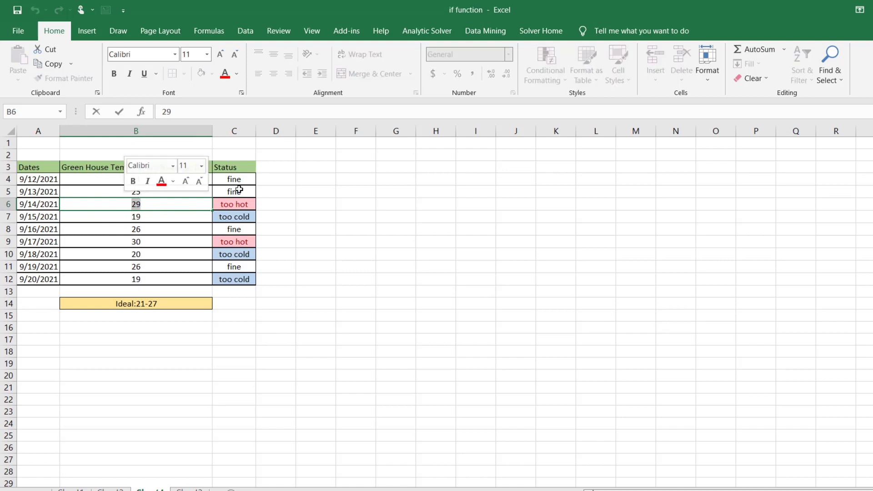
text(22)
click(322, 218)
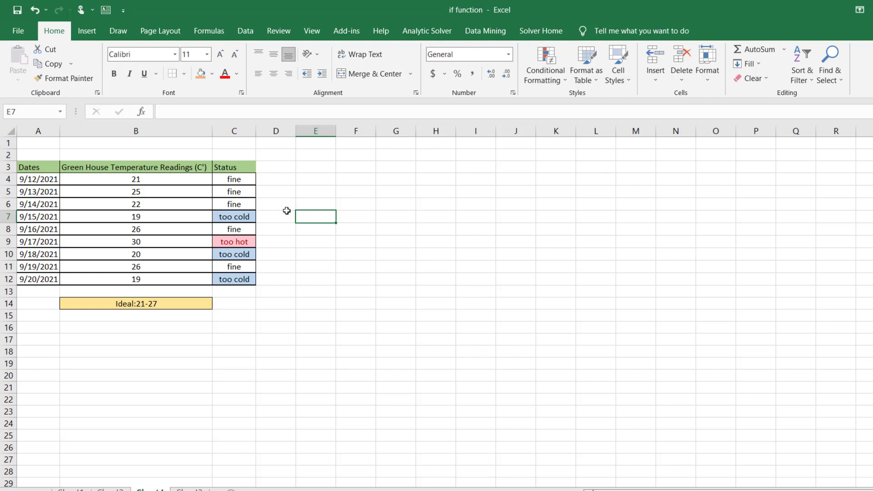
double_click(174, 216)
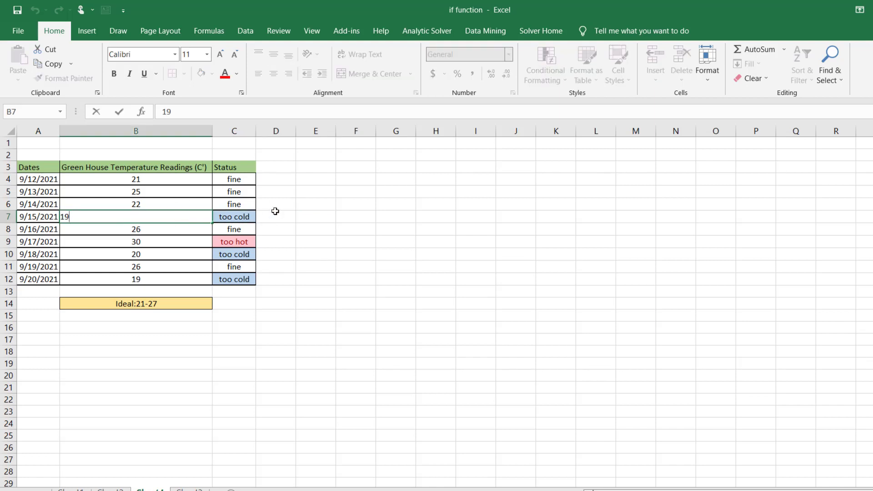
click(304, 212)
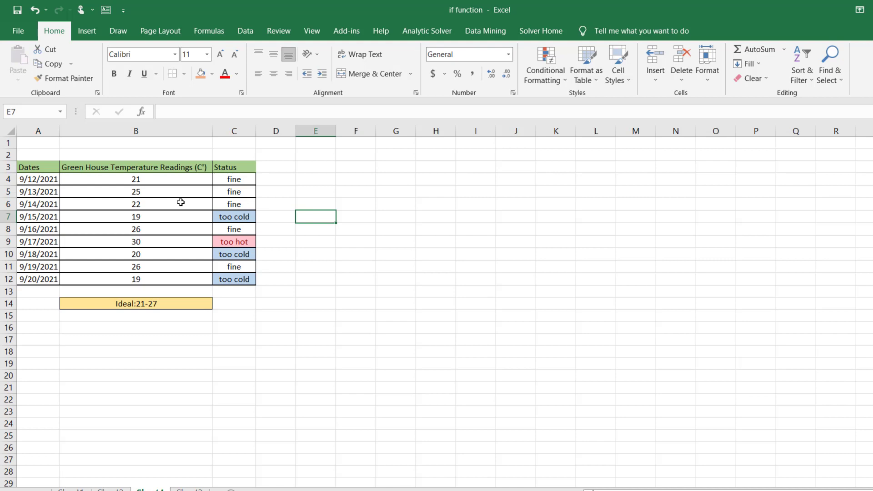
drag(245, 300, 241, 180)
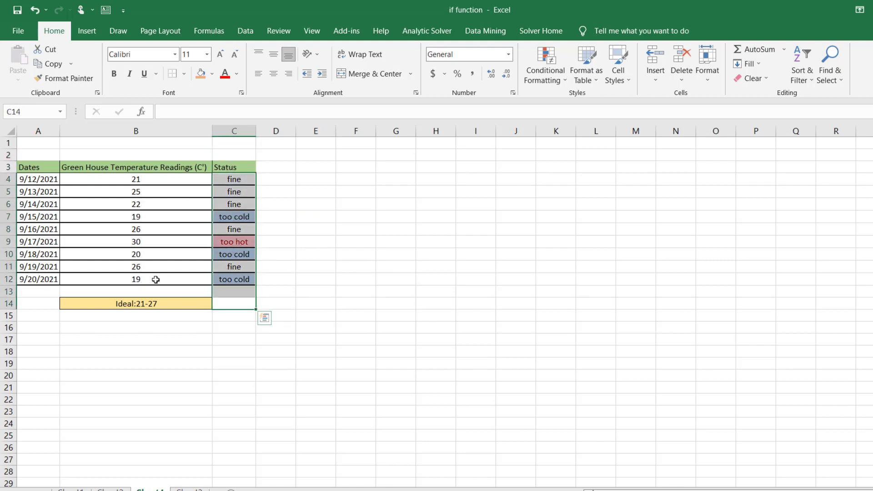
click(325, 244)
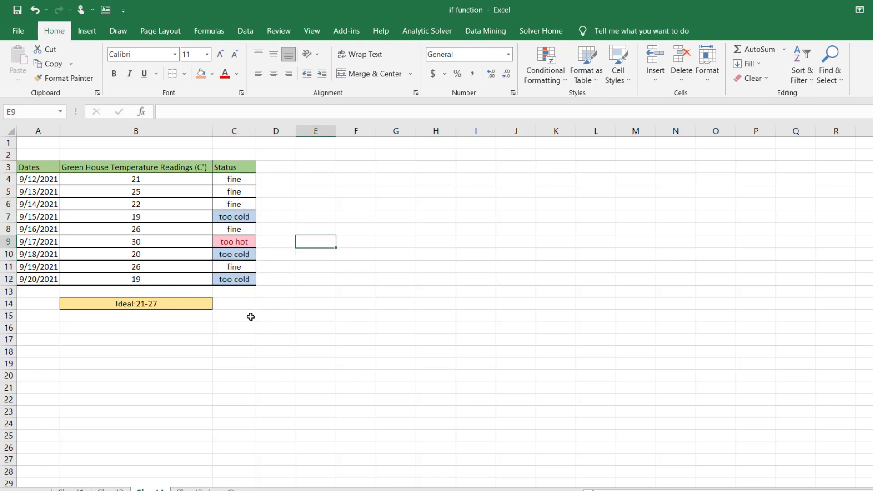
Clear the conditional formatting rules from the Status range C4:C15
drag(250, 316, 234, 180)
click(545, 73)
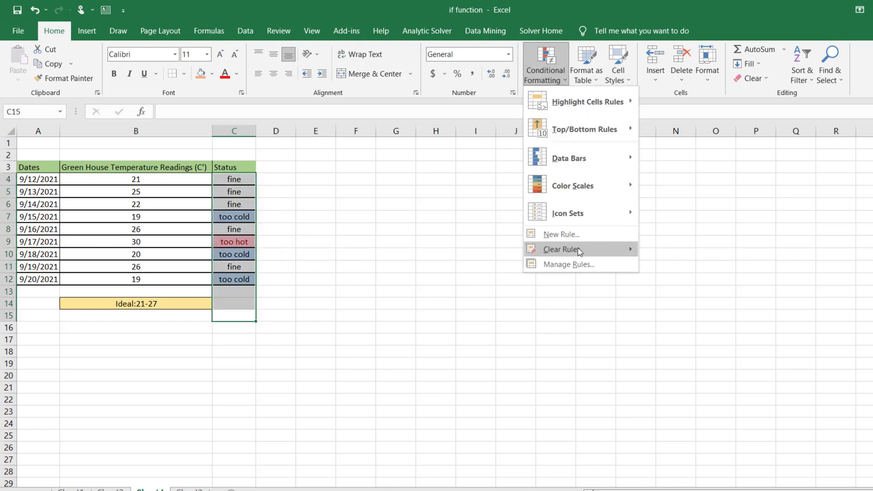
mouse_move(580, 250)
click(669, 251)
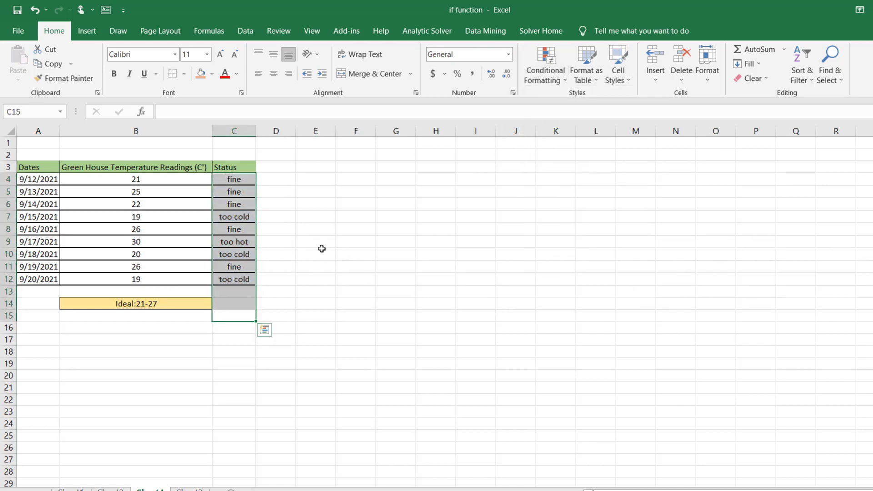
Highlight duplicate values among the temperature readings in B4:B12 with Light Red Fill with Dark Red Text
click(545, 73)
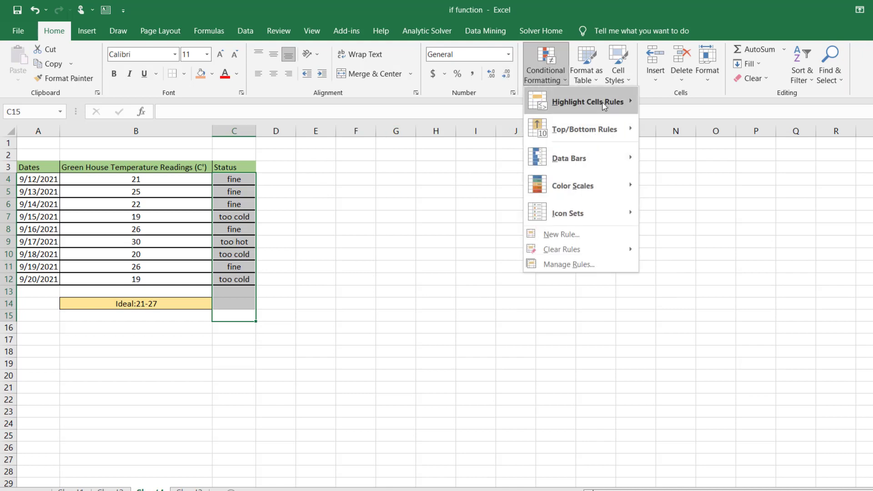
click(263, 329)
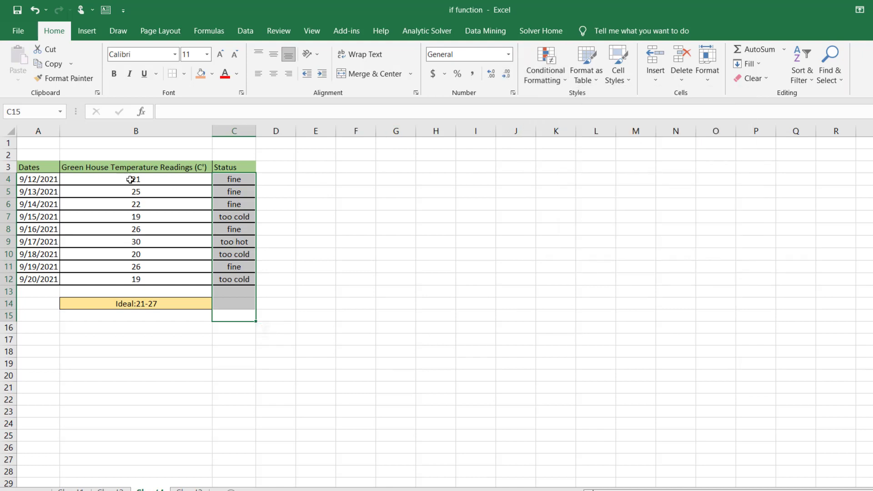
drag(130, 179, 164, 278)
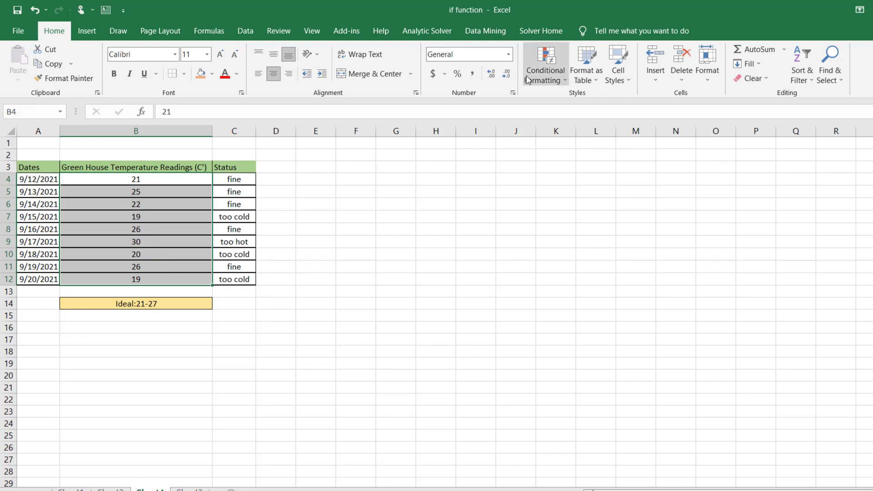
click(559, 66)
mouse_move(603, 167)
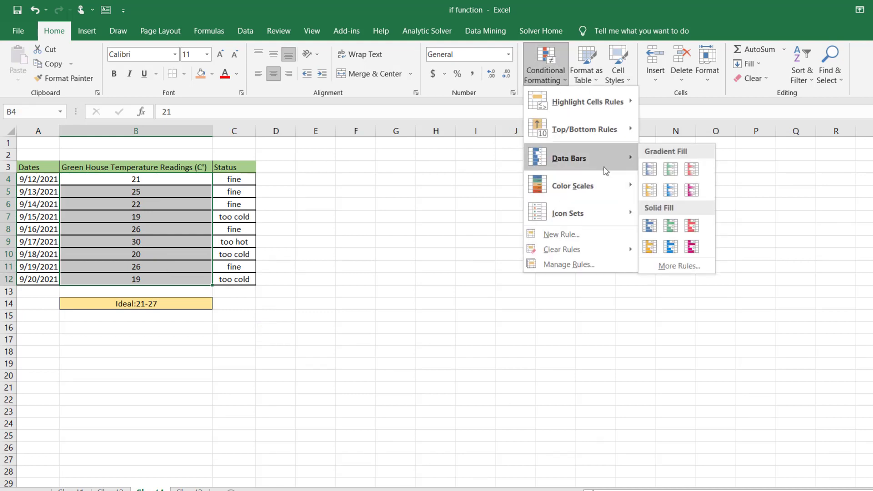
mouse_move(627, 101)
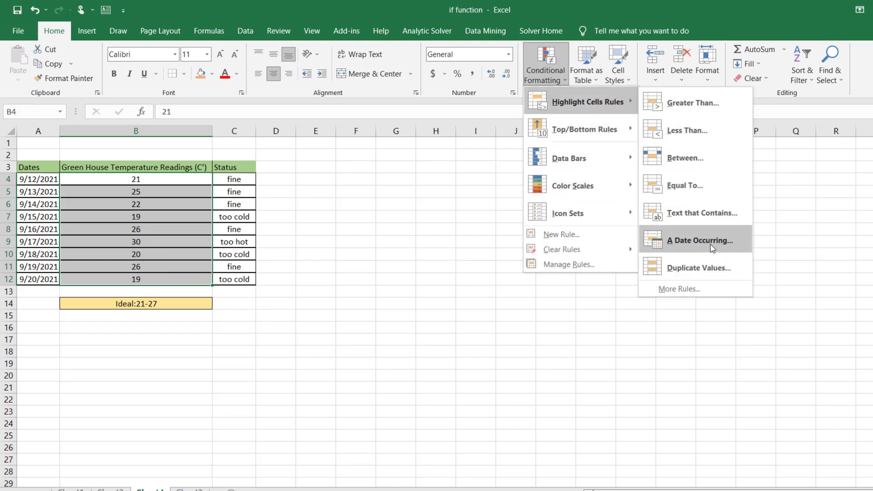
click(712, 264)
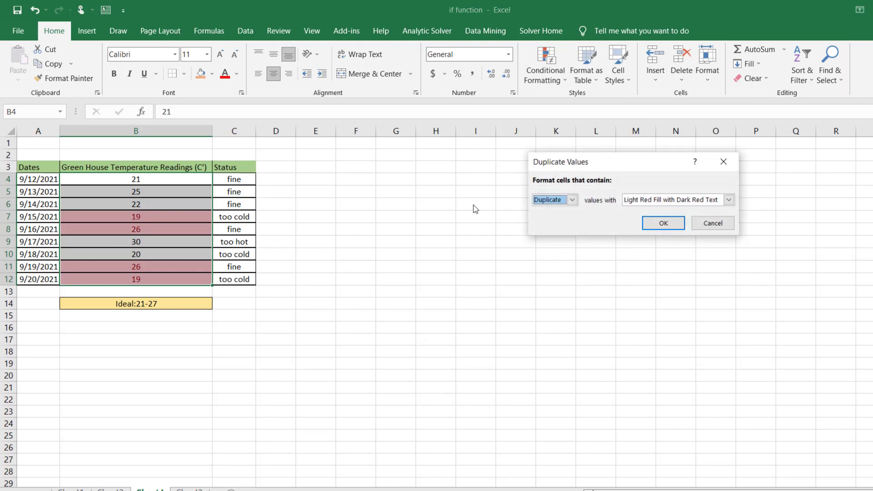
click(663, 223)
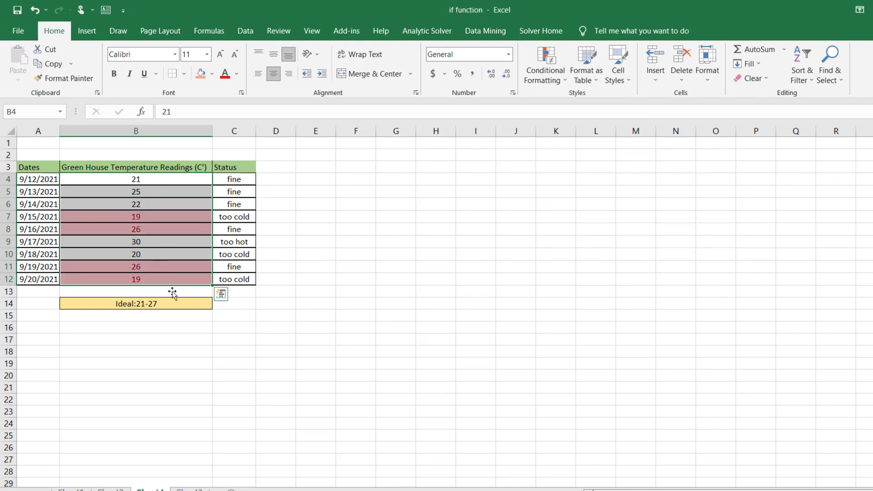
Clear the conditional formatting rules from the entire sheet
click(545, 68)
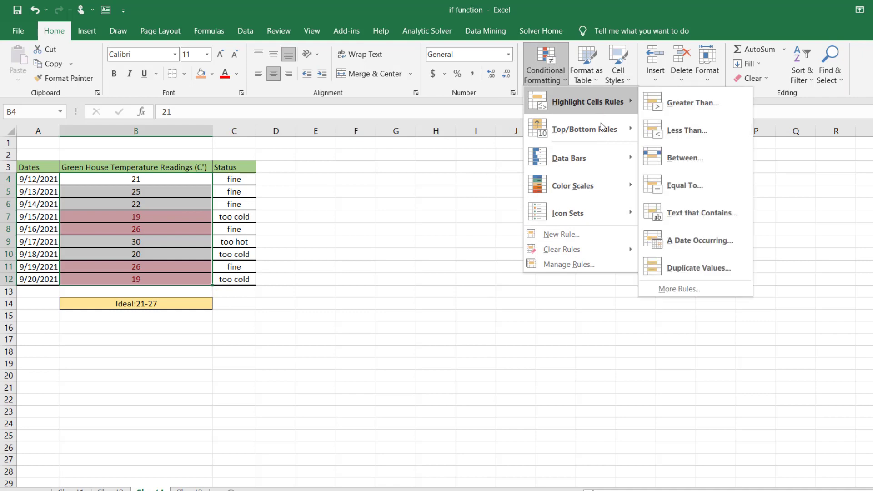
click(440, 234)
click(538, 73)
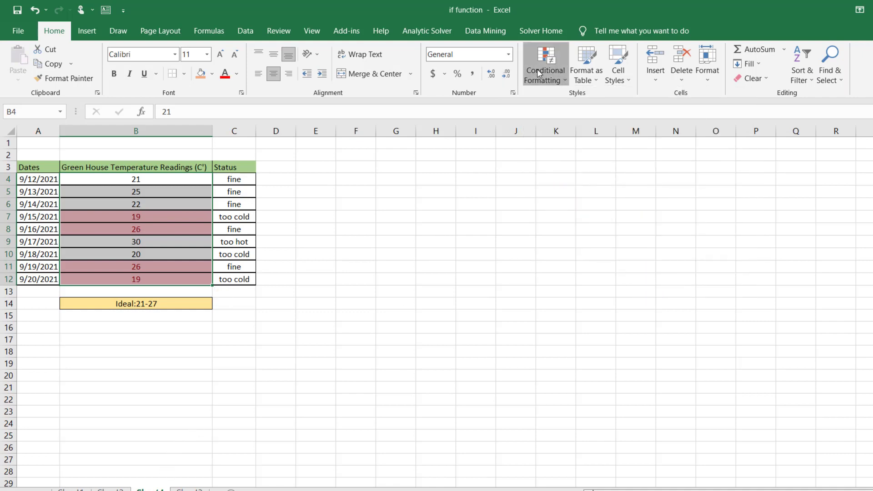
mouse_move(629, 130)
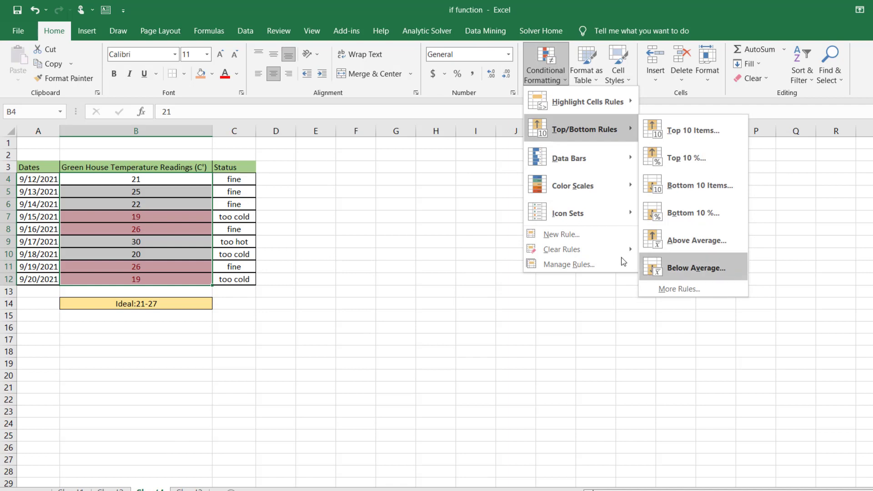
mouse_move(594, 249)
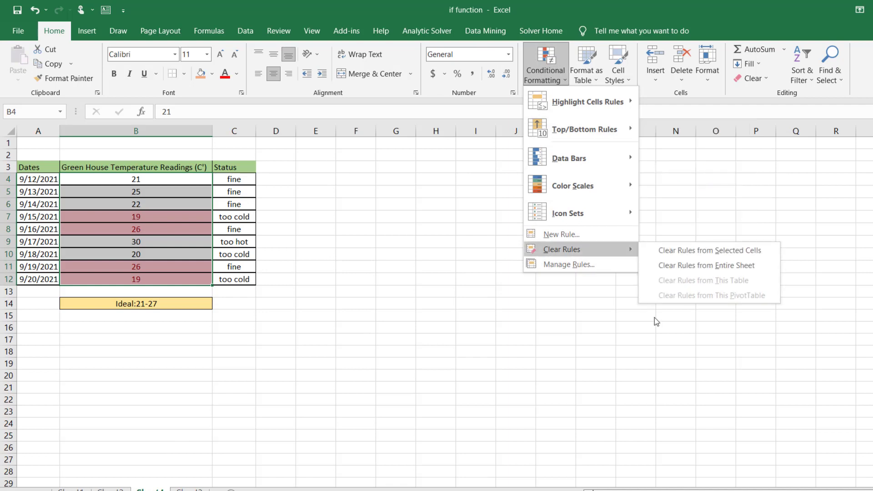
click(719, 264)
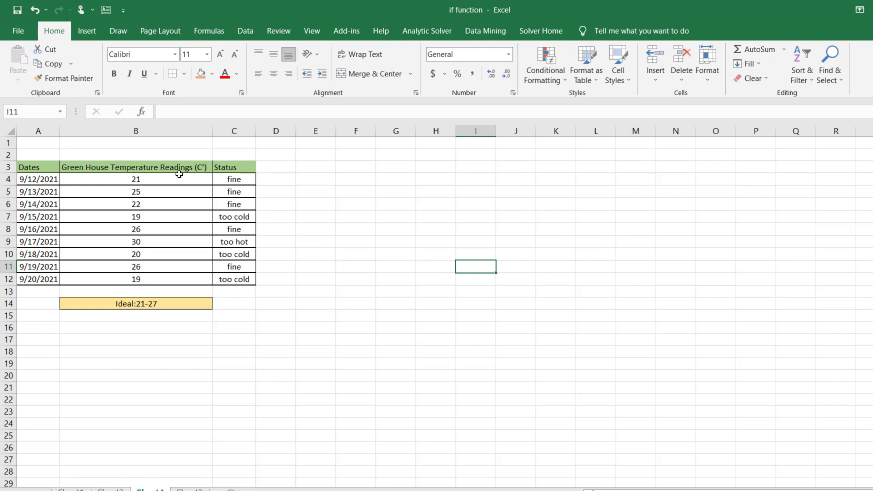
Preview a Top 10 Items rule limited to the top 5 readings in B4:B12, without applying it
drag(179, 174, 179, 272)
click(534, 85)
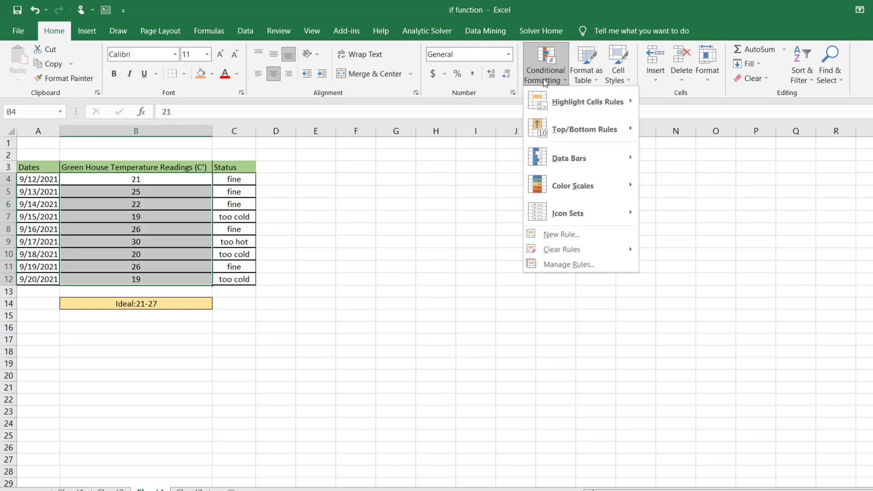
mouse_move(604, 142)
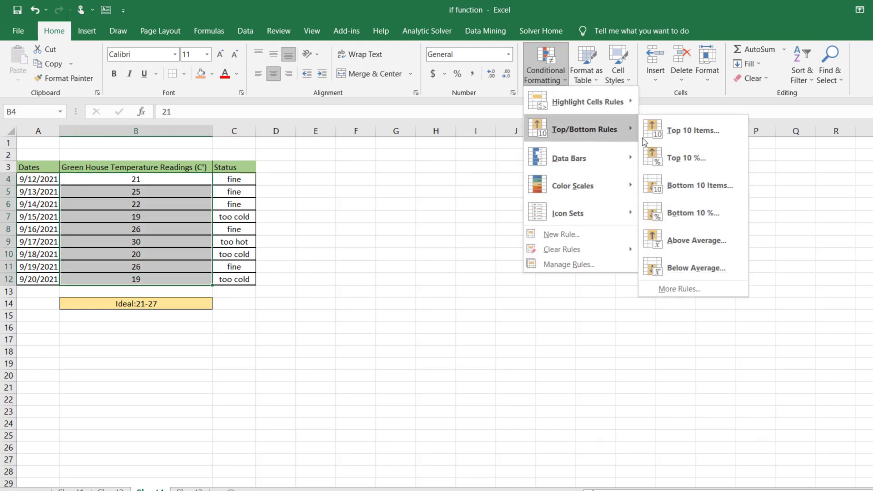
click(670, 131)
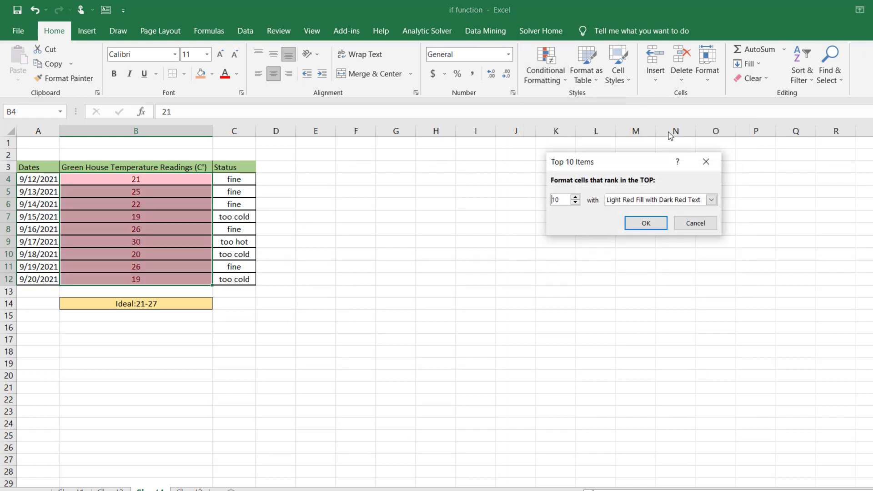
click(575, 202)
click(574, 202)
click(575, 201)
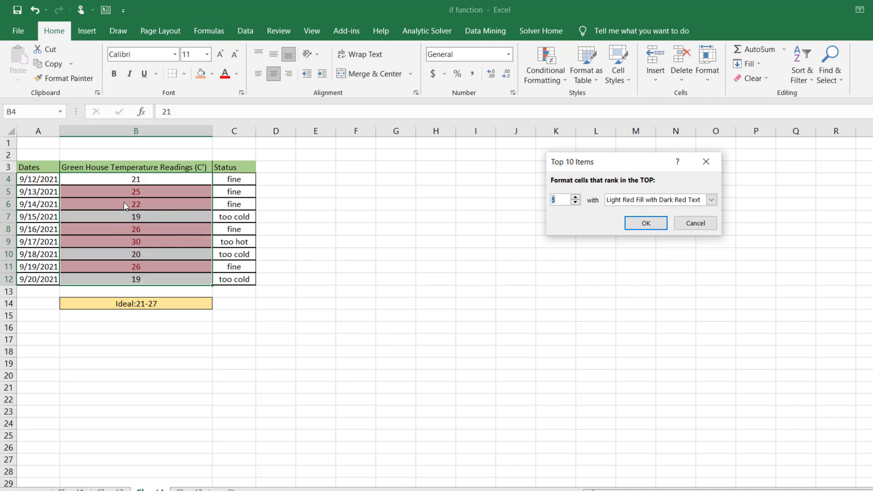
click(695, 224)
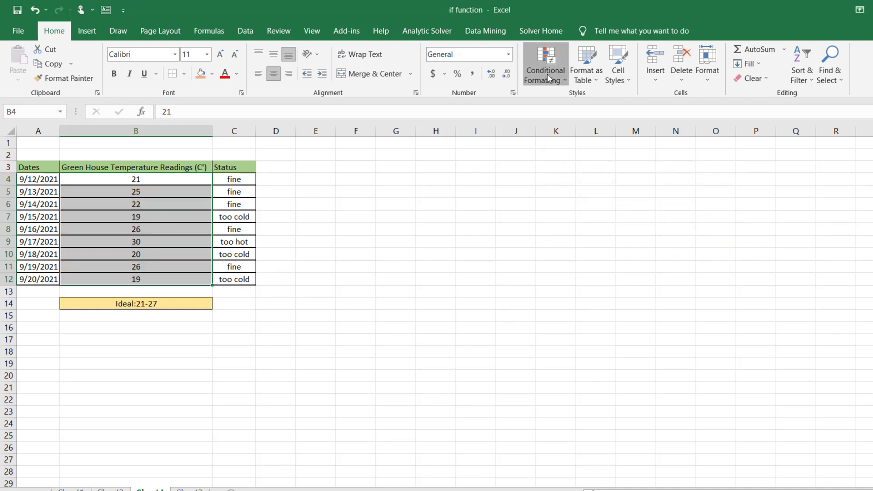
Preview a Top 10% rule with Light Red Fill with Dark Red Text on B4:B12, without applying it
click(546, 73)
mouse_move(580, 132)
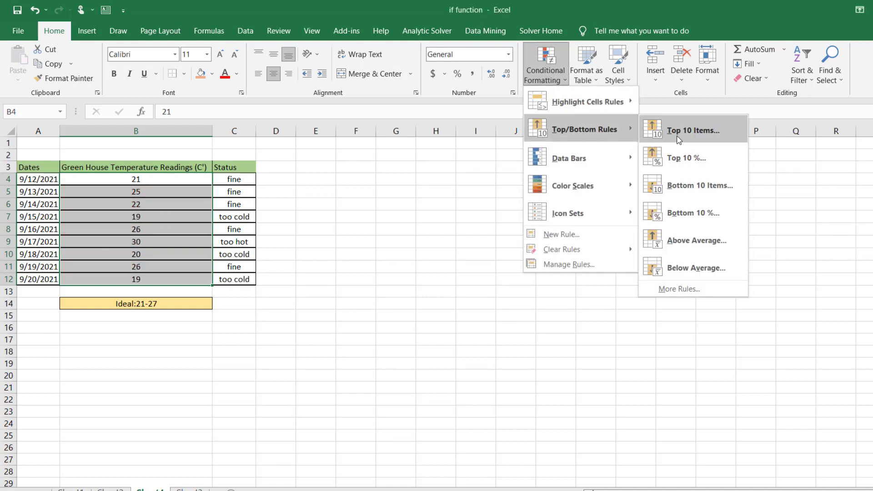
click(700, 168)
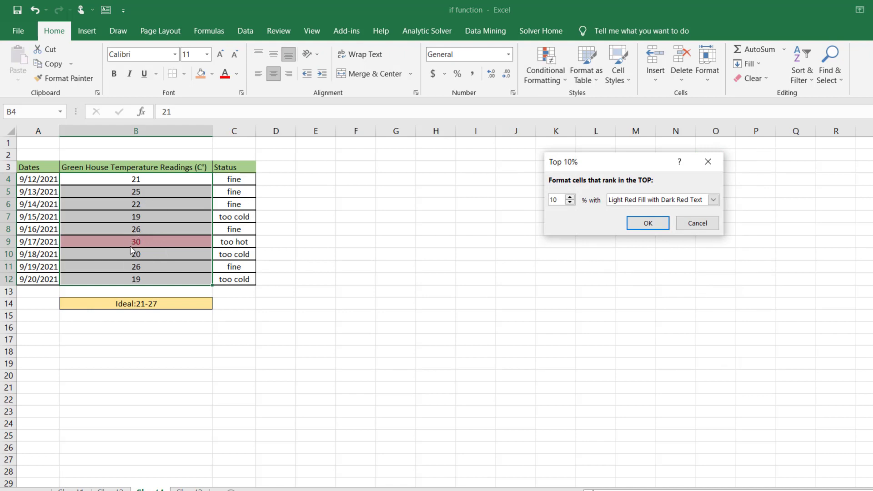
click(697, 223)
click(545, 71)
mouse_move(622, 108)
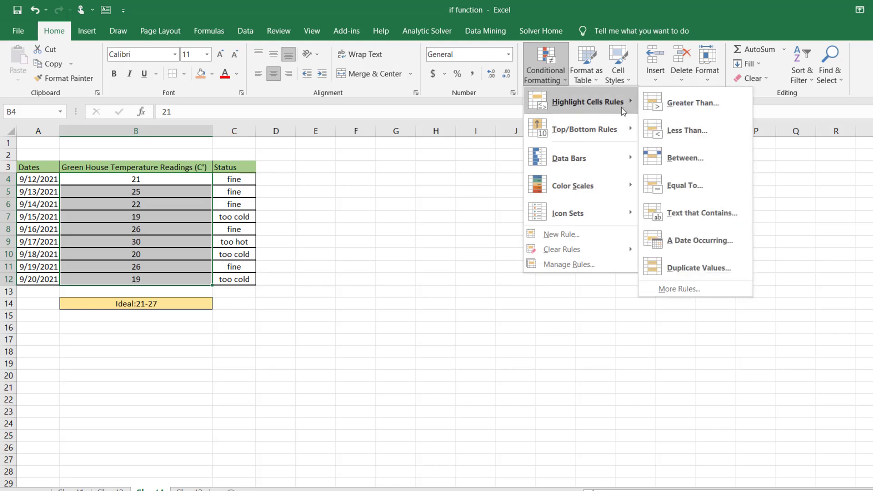
mouse_move(622, 132)
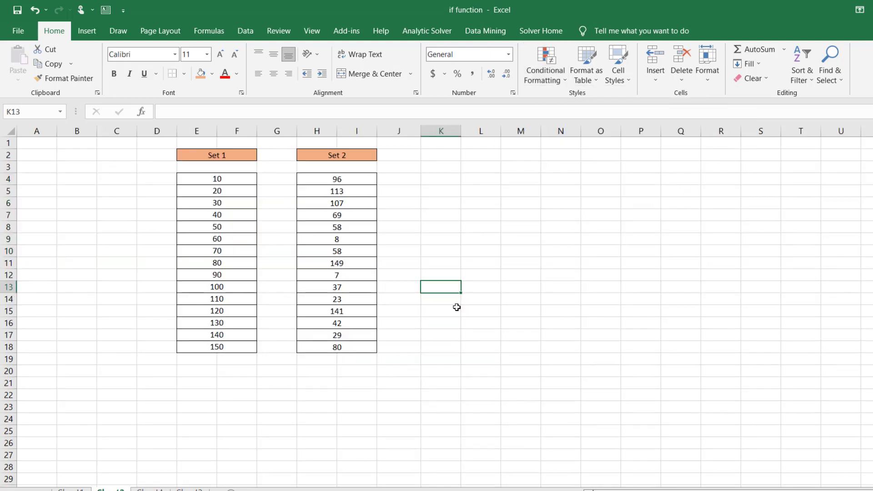
click(544, 76)
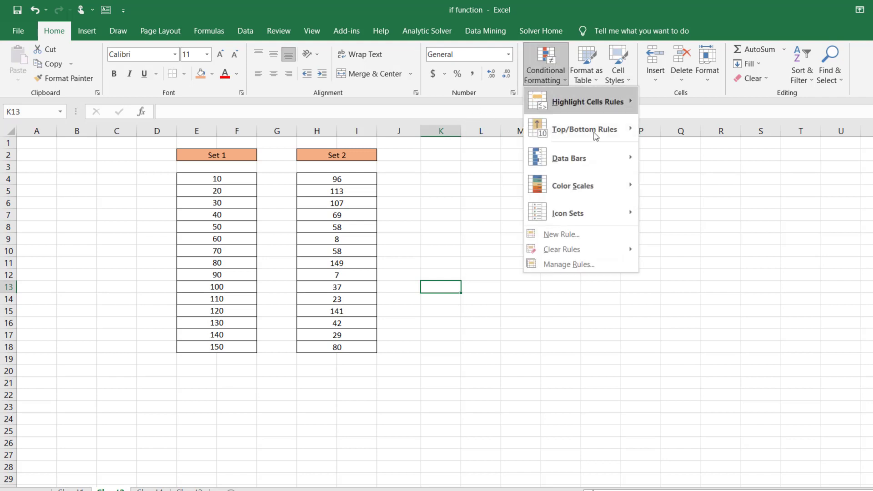
mouse_move(603, 214)
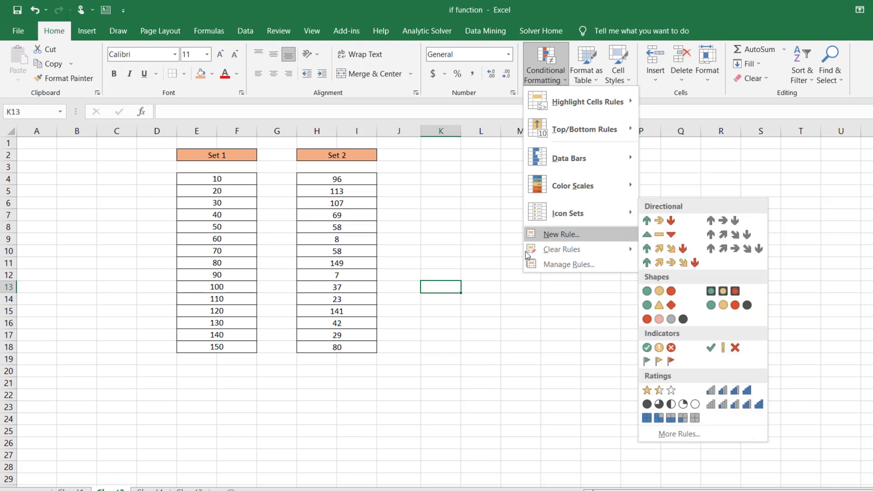
click(471, 363)
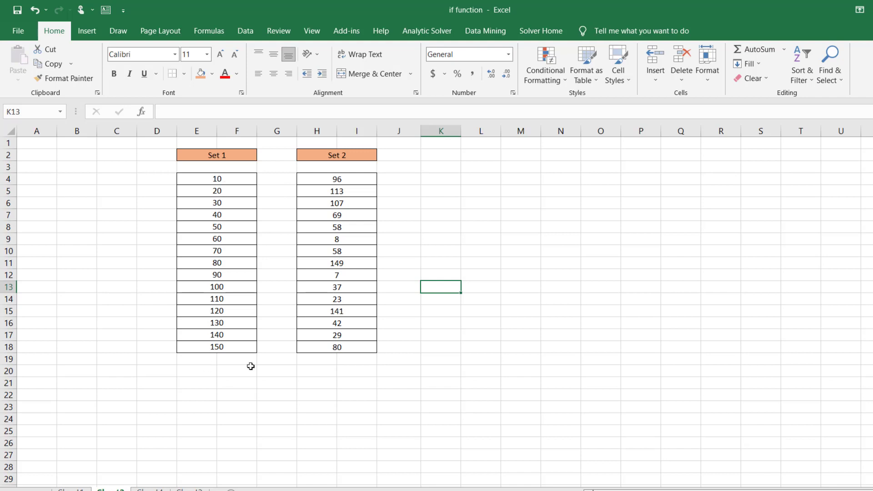
Open the RANDBETWEEN(1,150) formula in H6 and re-enter it to regenerate the Set 2 numbers
click(361, 207)
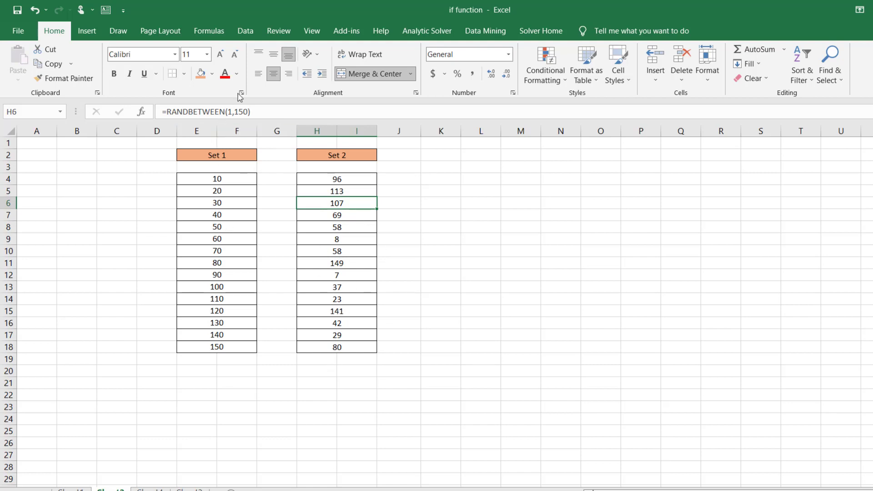
double_click(242, 111)
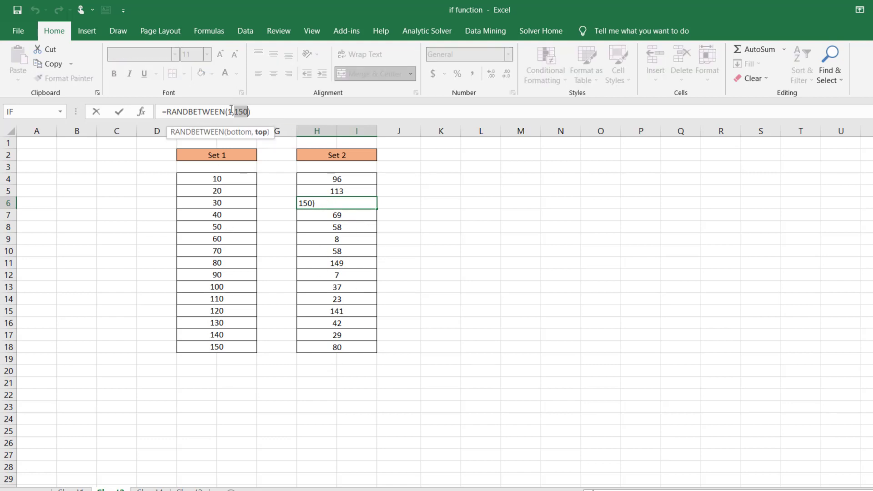
key(Return)
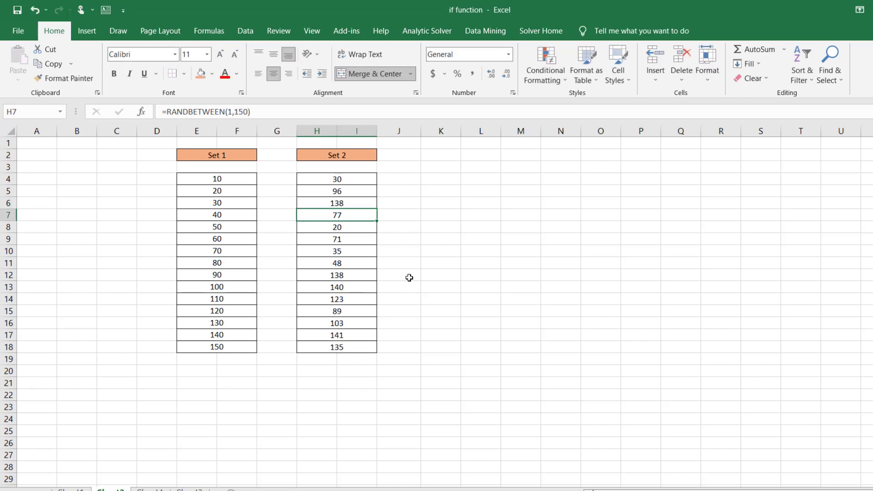
click(289, 371)
Apply red gradient-fill data bars to the Set 1 numbers in rows 4 to 18
drag(235, 179, 234, 347)
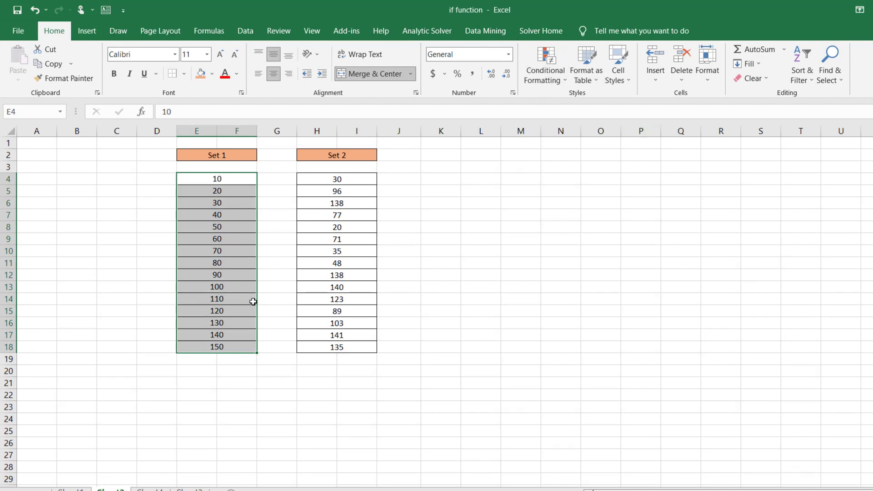
click(545, 73)
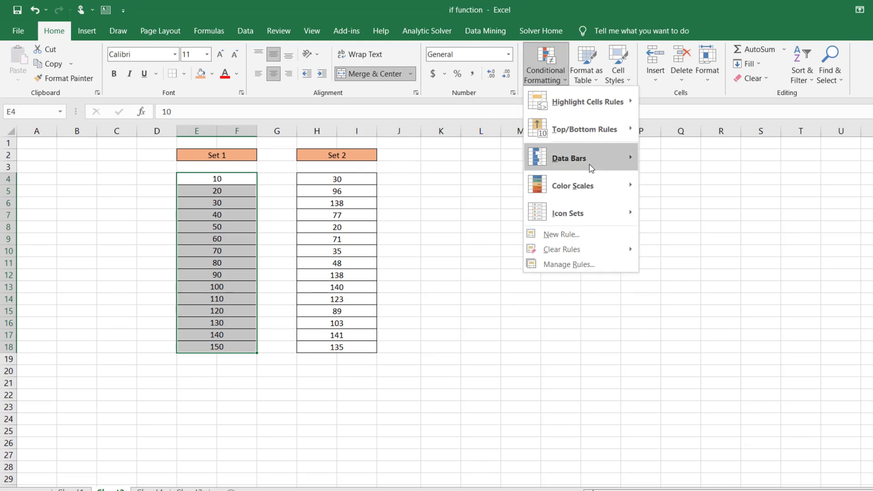
mouse_move(589, 164)
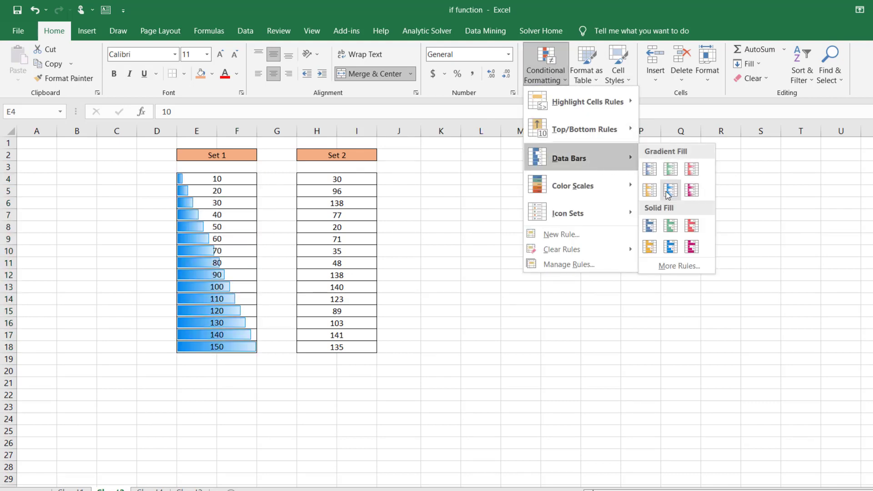
click(693, 171)
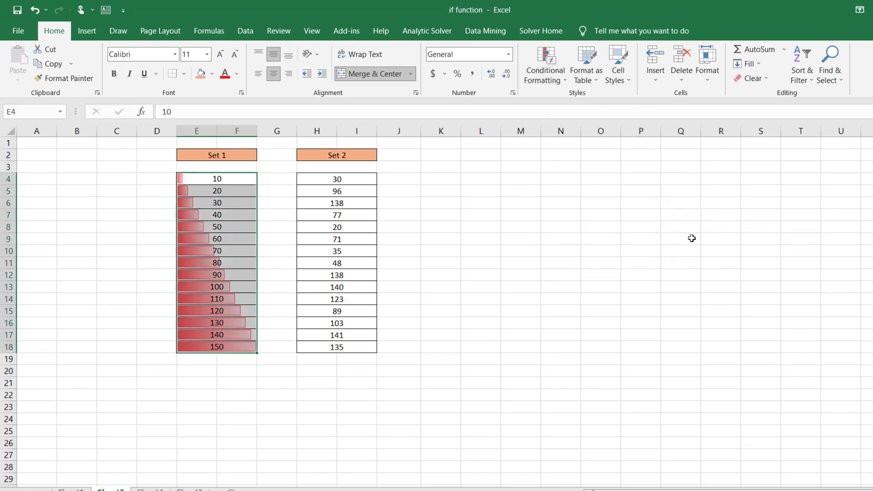
click(346, 426)
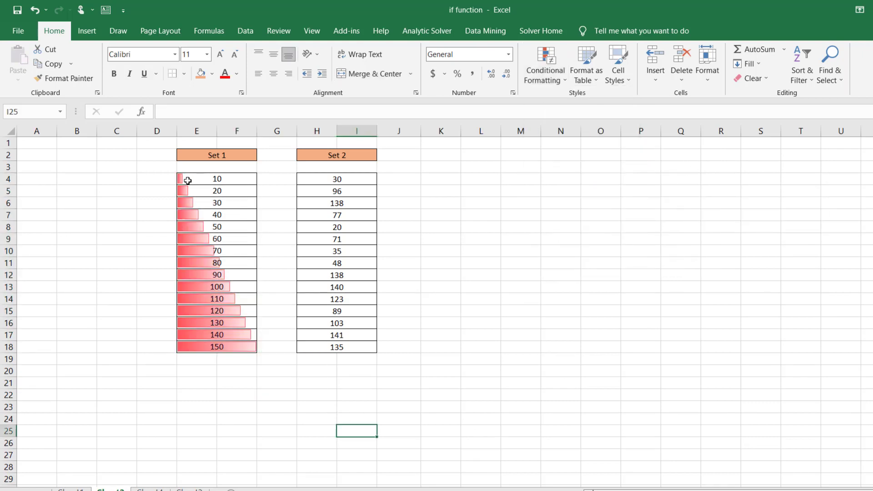
Apply orange gradient-fill data bars to the Set 2 numbers in rows 4 to 18
drag(365, 179, 371, 345)
click(545, 68)
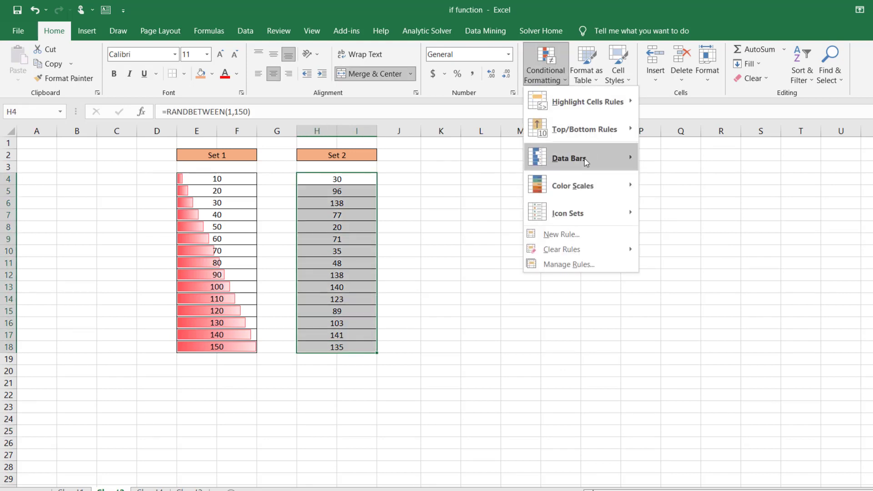
mouse_move(573, 158)
click(649, 190)
click(561, 372)
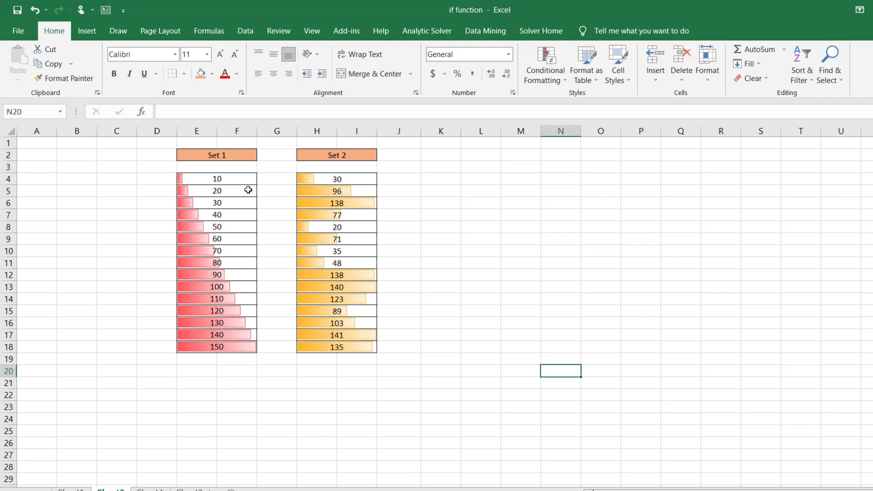
Clear the conditional formatting rules from the selected range E3:I20 covering both sets
drag(220, 169, 351, 376)
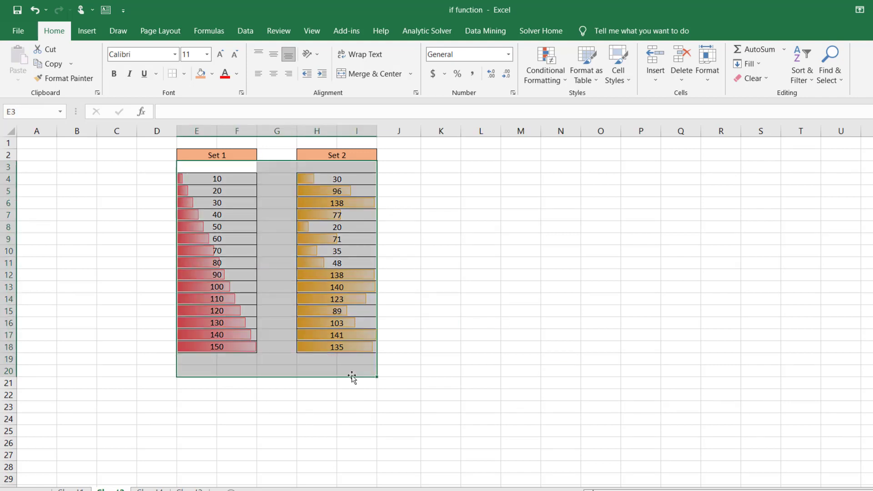
click(545, 68)
mouse_move(606, 254)
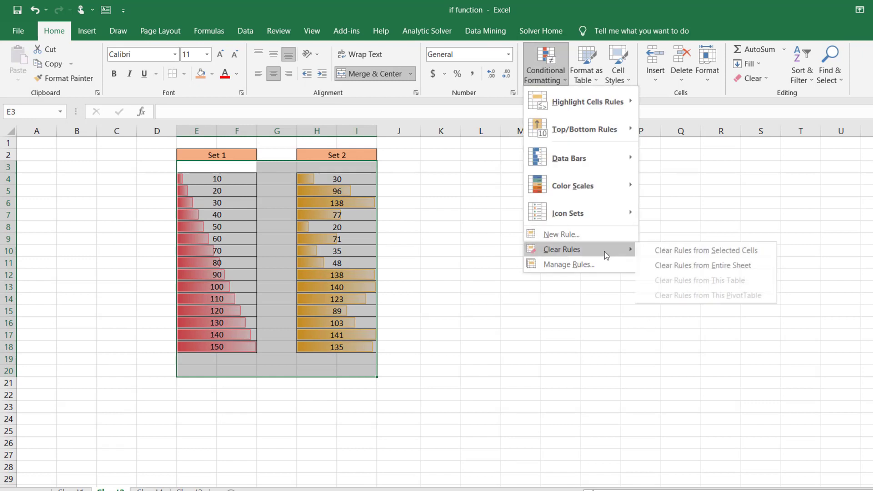
click(699, 252)
click(472, 247)
Preview the gradient Light Blue Data Bar on the Set 1 numbers without applying it
drag(219, 180, 217, 347)
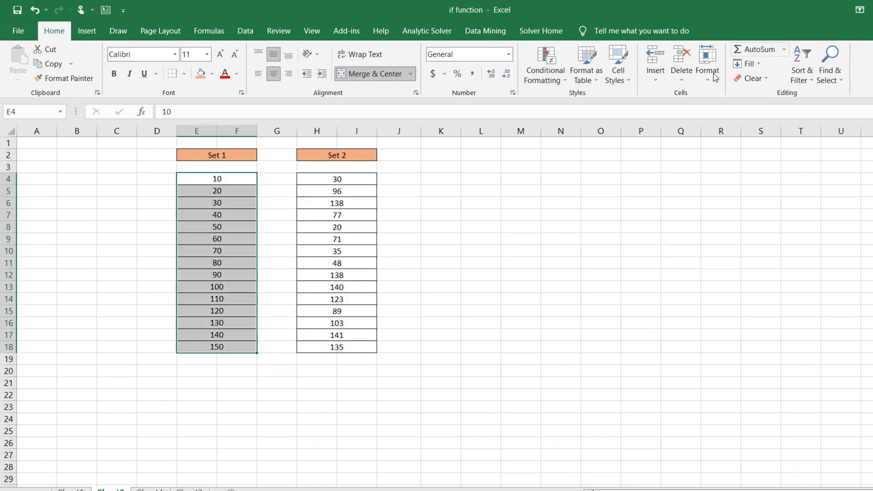
click(557, 82)
mouse_move(580, 169)
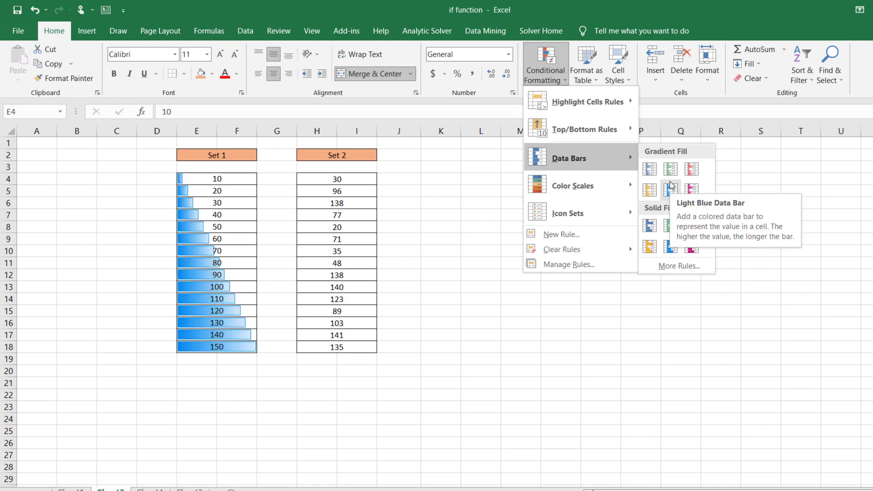
click(595, 253)
Apply a blue-white-red color scale to the Set 1 numbers, with blue for the highest values and red for the lowest
drag(213, 178, 225, 346)
click(545, 72)
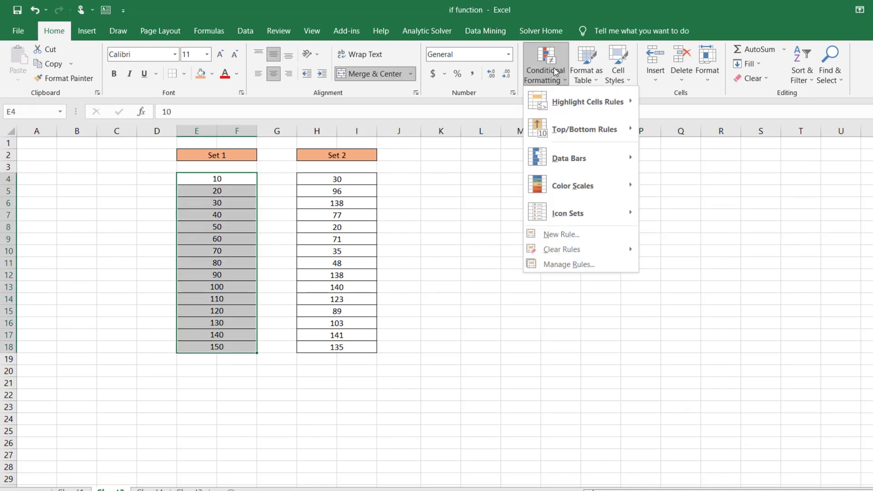
mouse_move(594, 200)
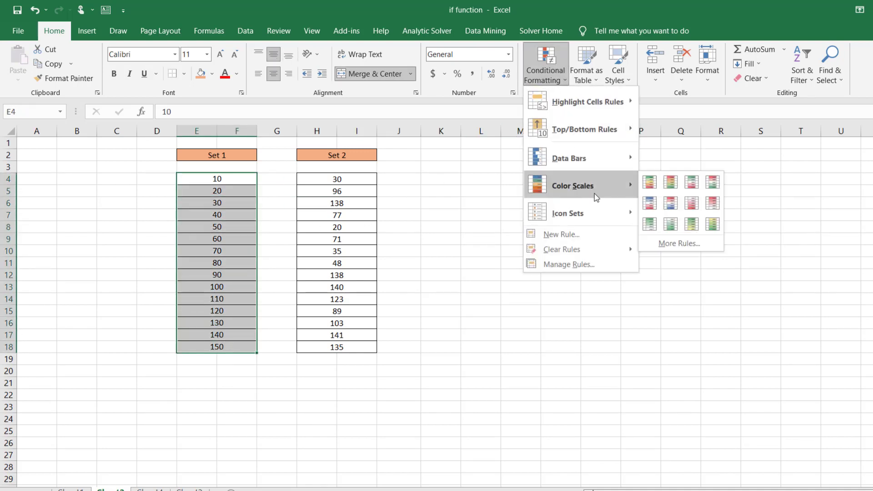
click(648, 203)
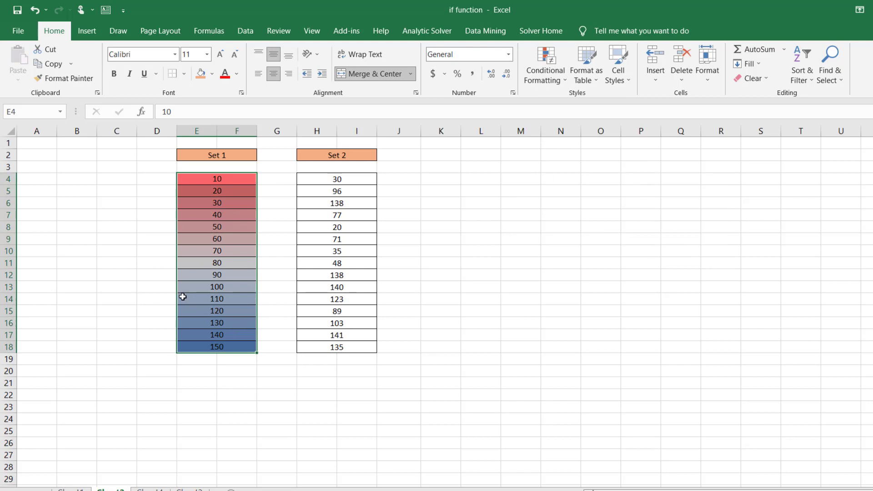
click(154, 294)
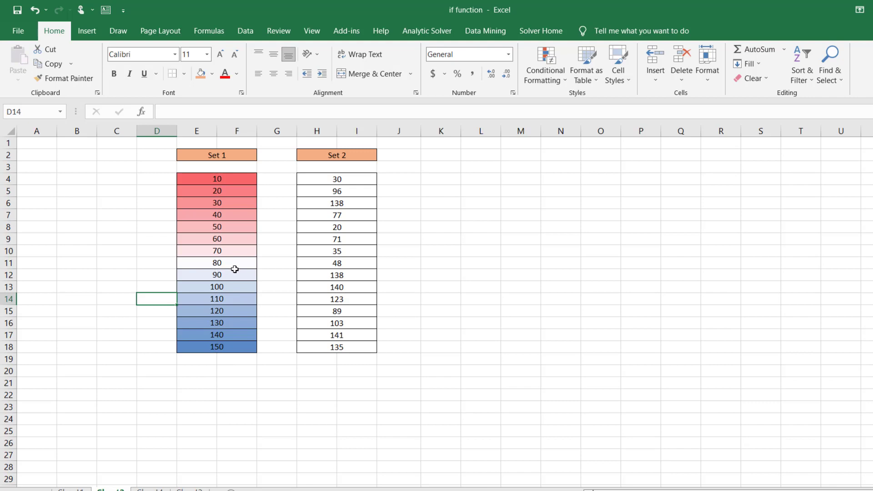
Apply the same blue-white-red color scale to the Set 2 numbers in rows 4 to 18
drag(360, 178, 360, 347)
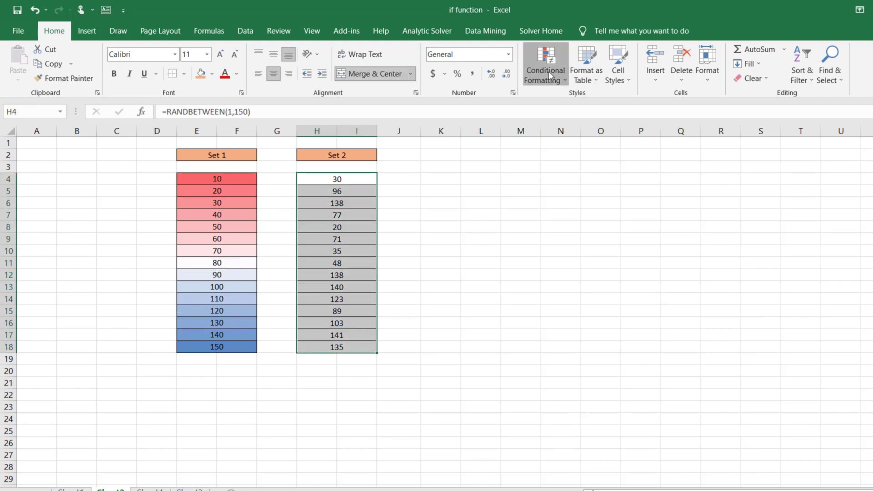
click(551, 75)
mouse_move(580, 186)
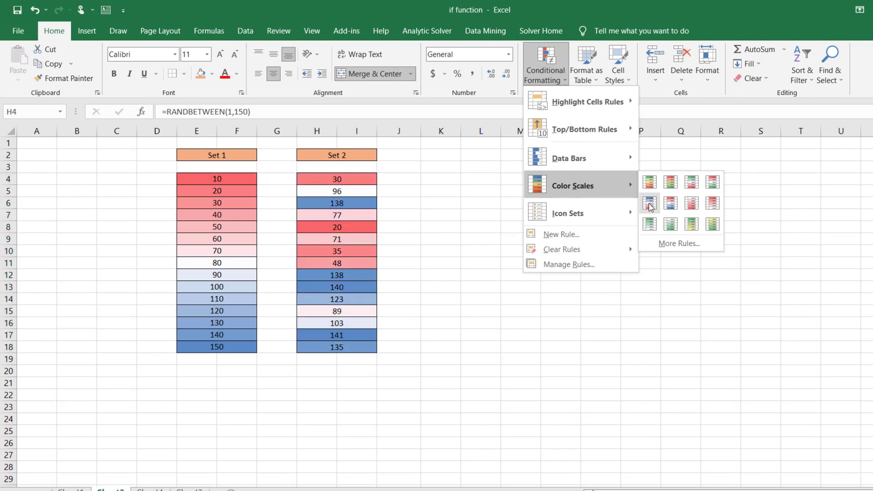
click(650, 205)
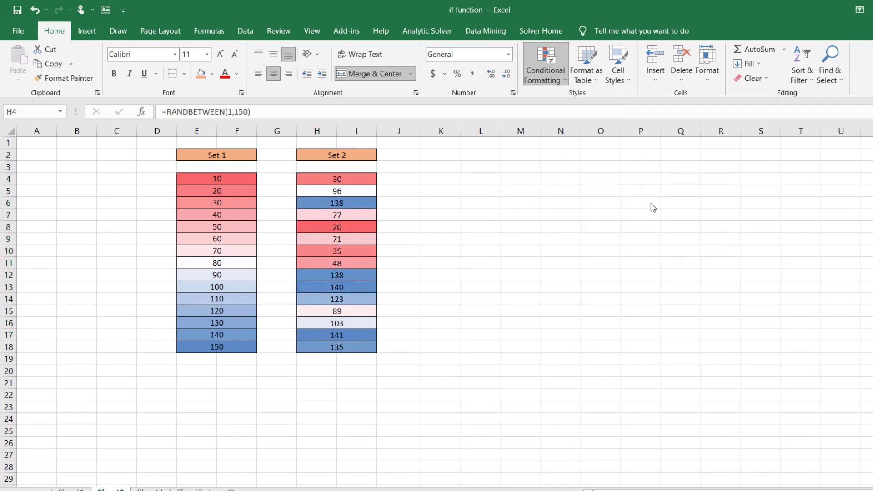
click(418, 339)
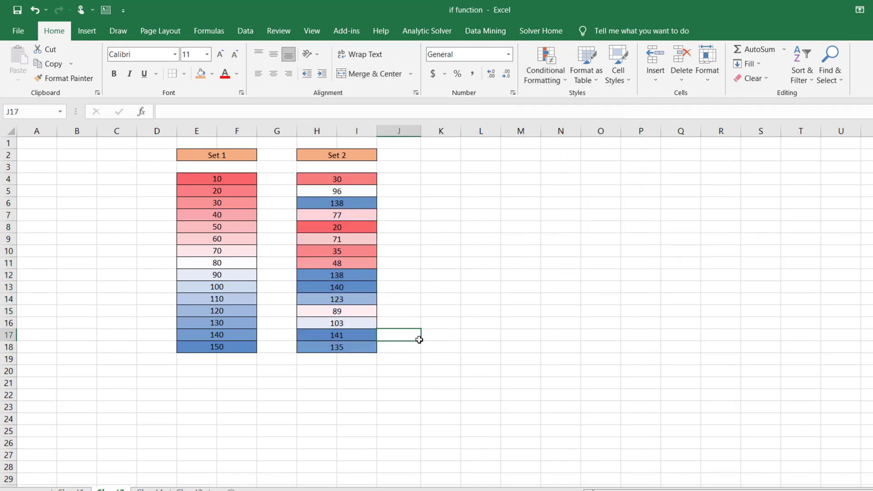
click(338, 314)
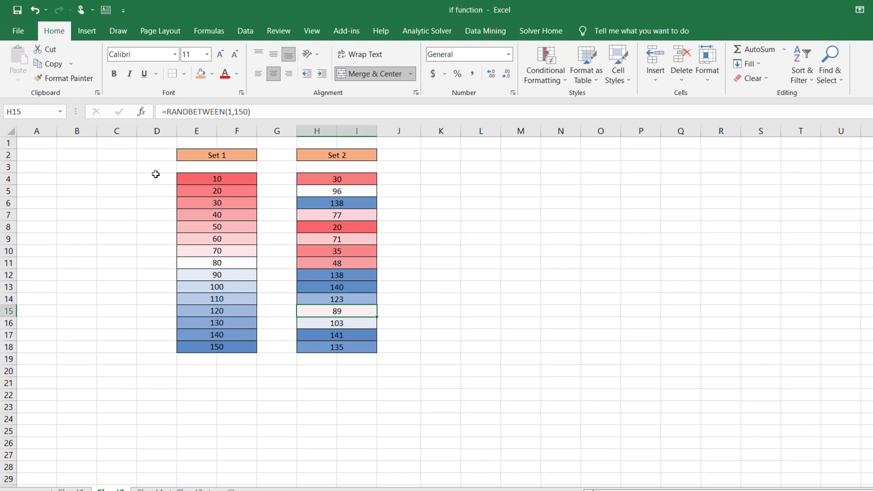
Apply the reversed red-white-blue color scale to D4:J20, with red for the highest values and blue for the lowest
drag(155, 174, 403, 370)
click(545, 70)
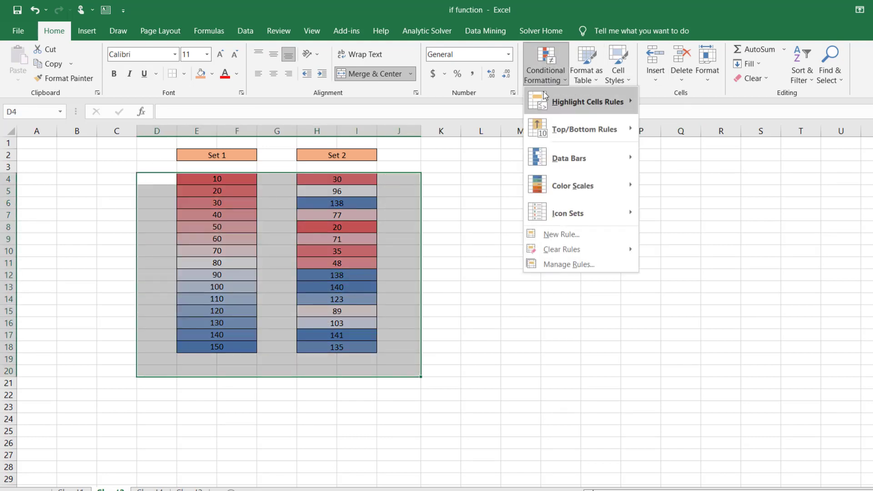
mouse_move(580, 186)
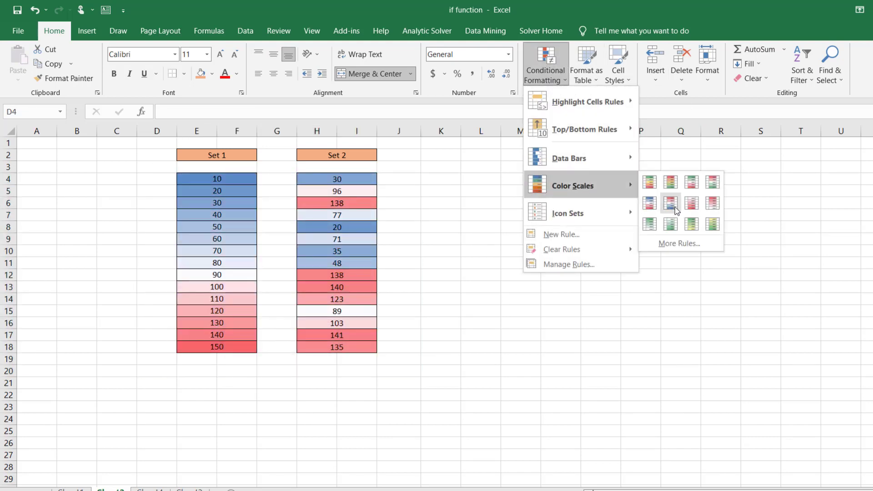
click(674, 206)
click(595, 226)
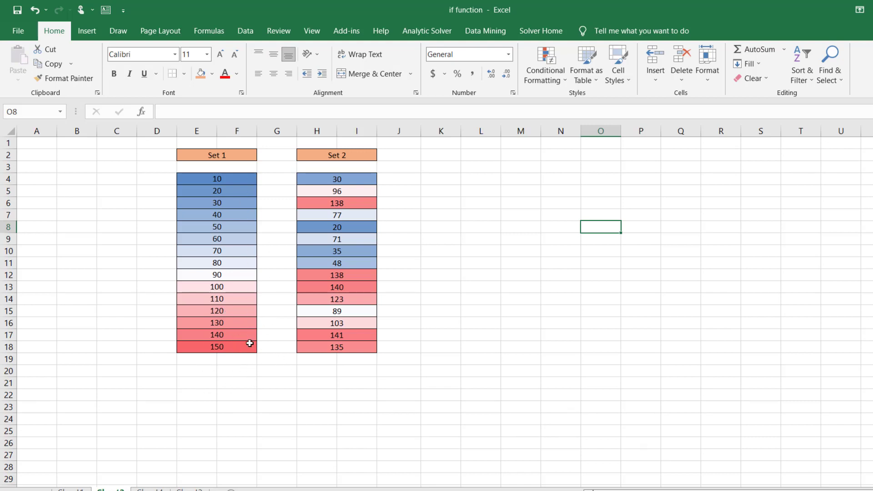
Clear the conditional formatting rules from the entire Set 1 and Set 2 sheet
drag(160, 189, 454, 360)
click(527, 70)
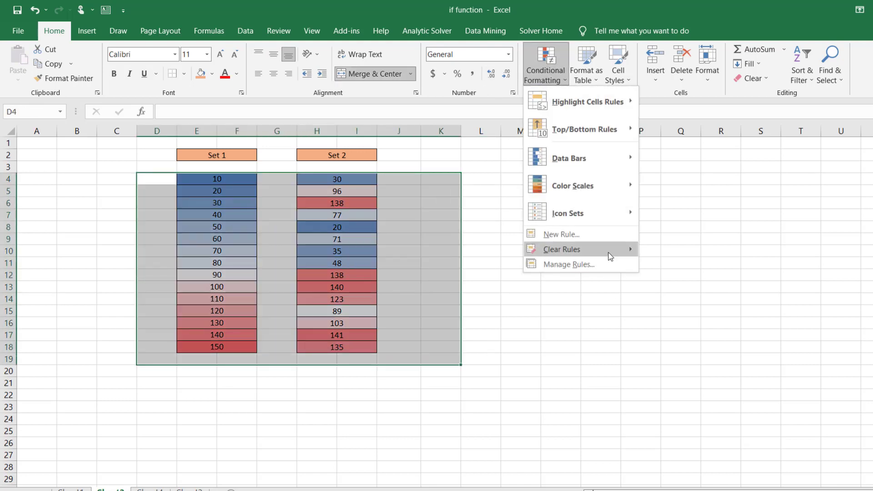
mouse_move(608, 255)
click(668, 265)
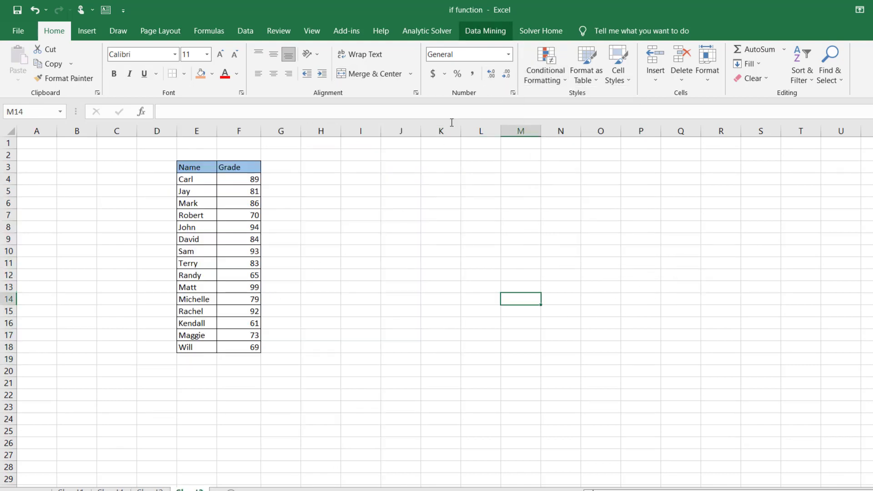
Apply the three-circle green, yellow and red shapes icon set to the Grade column, F4:F20, on the Name and Grade sheet
click(545, 68)
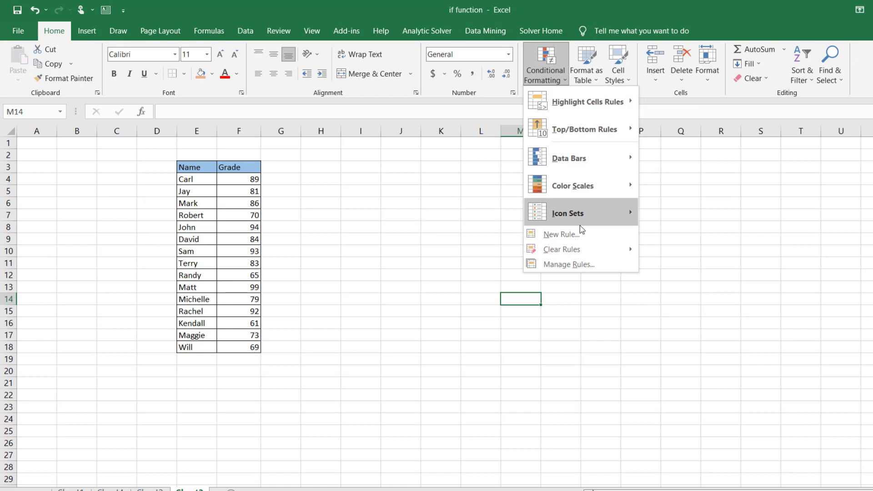
click(254, 375)
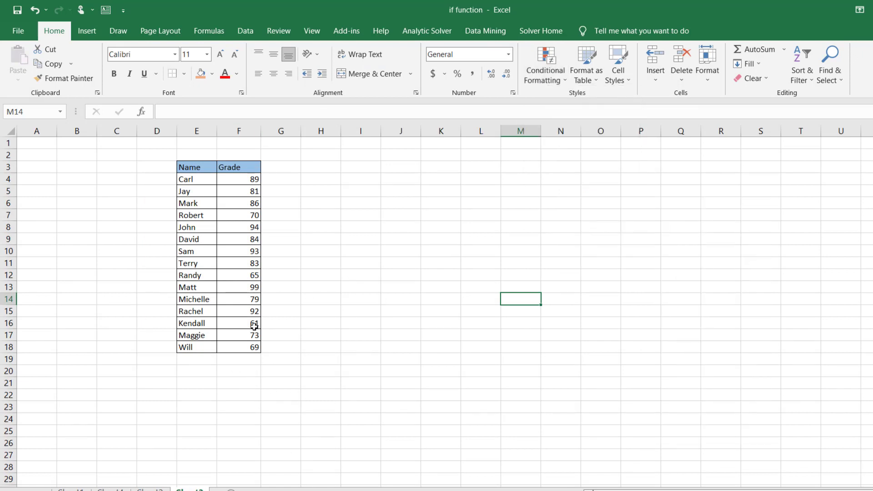
click(245, 367)
drag(245, 368, 230, 178)
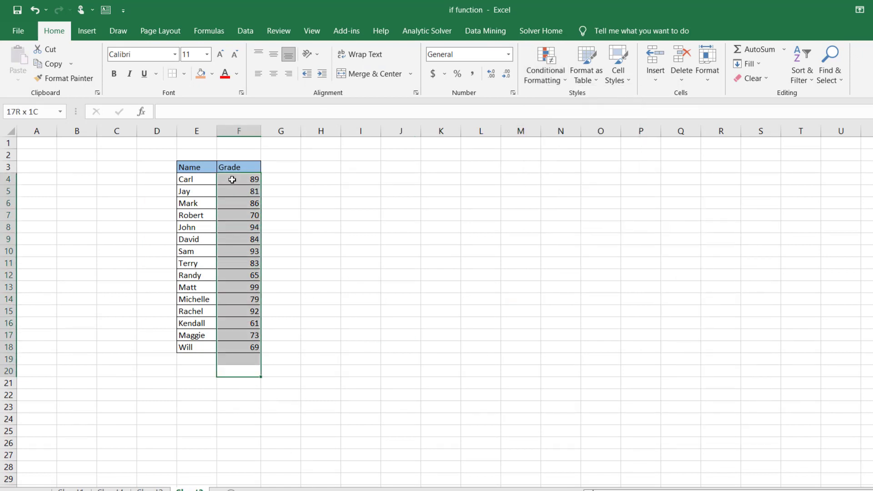
click(541, 82)
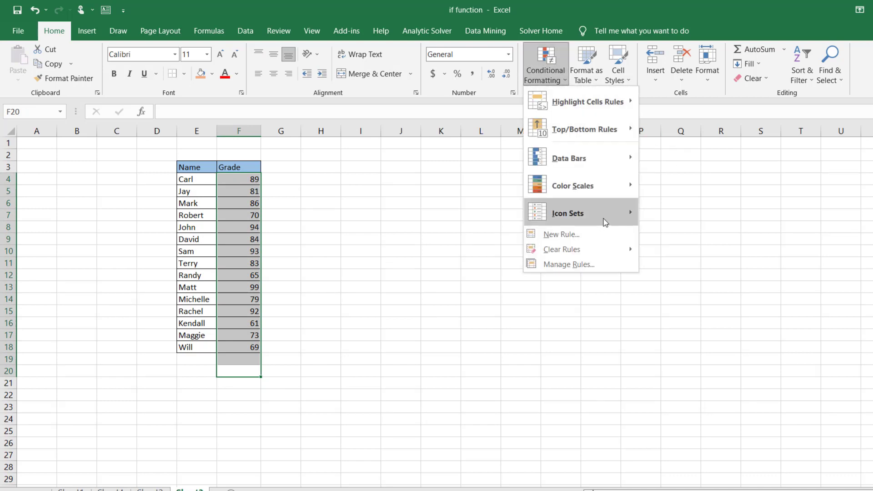
mouse_move(596, 220)
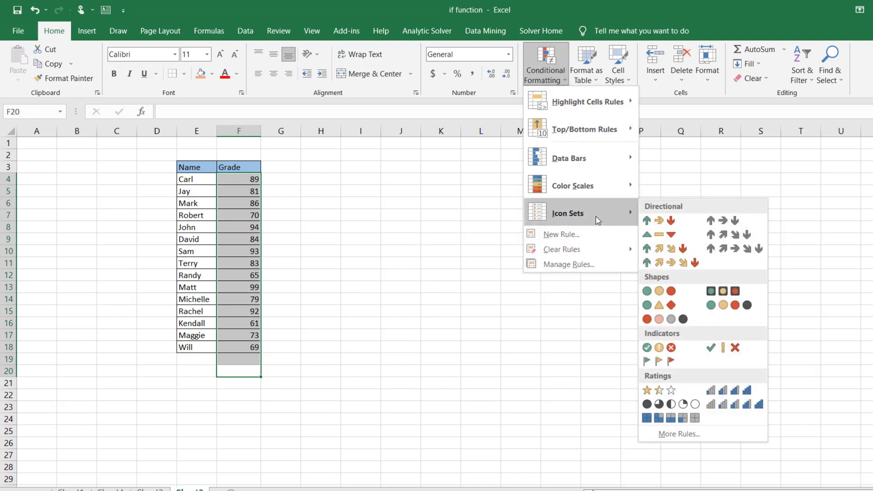
click(670, 296)
click(288, 320)
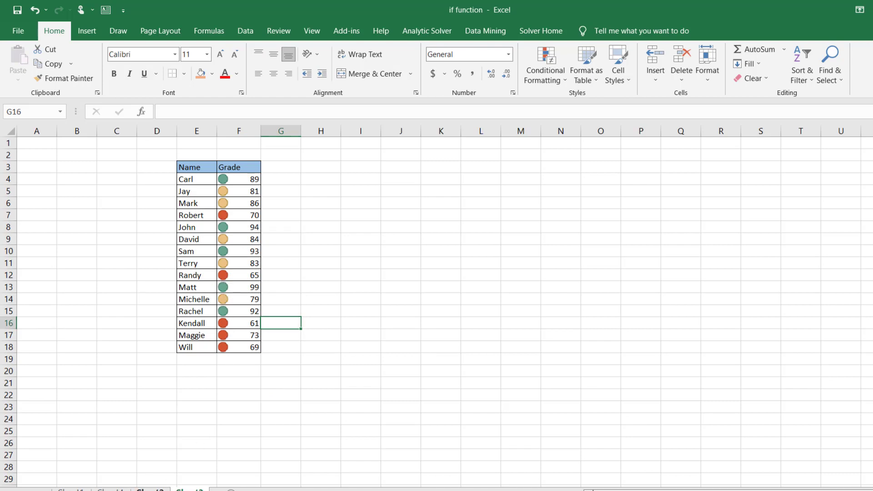
Switch to the sheet with the Set 1 and Set 2 number lists
click(187, 489)
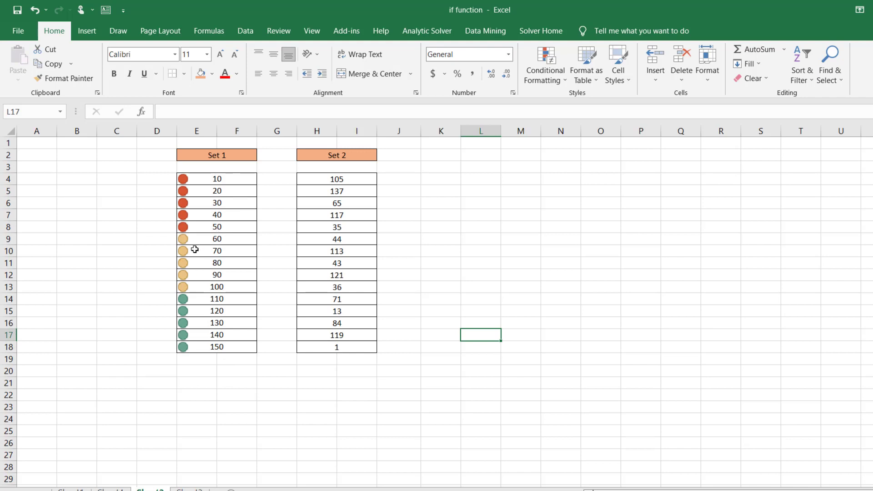
Clear the conditional formatting rules from the entire sheet with the Name and Grade table
click(190, 490)
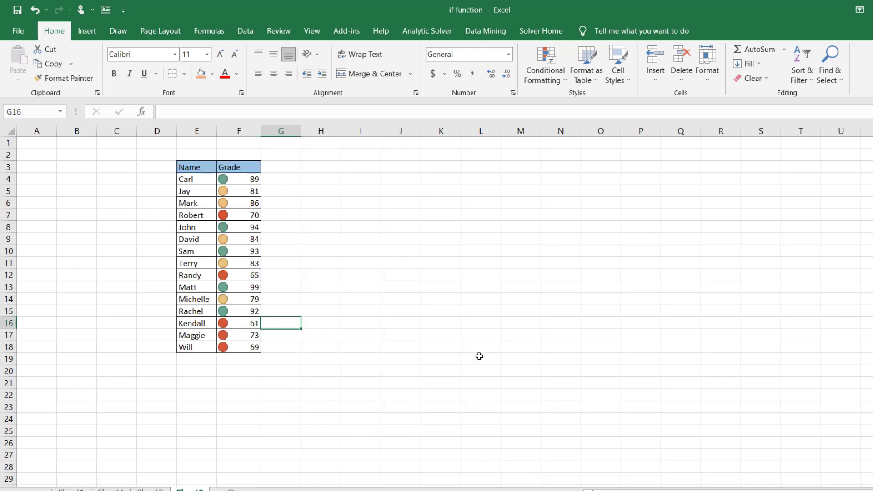
click(553, 83)
click(526, 339)
drag(221, 393, 183, 156)
click(545, 73)
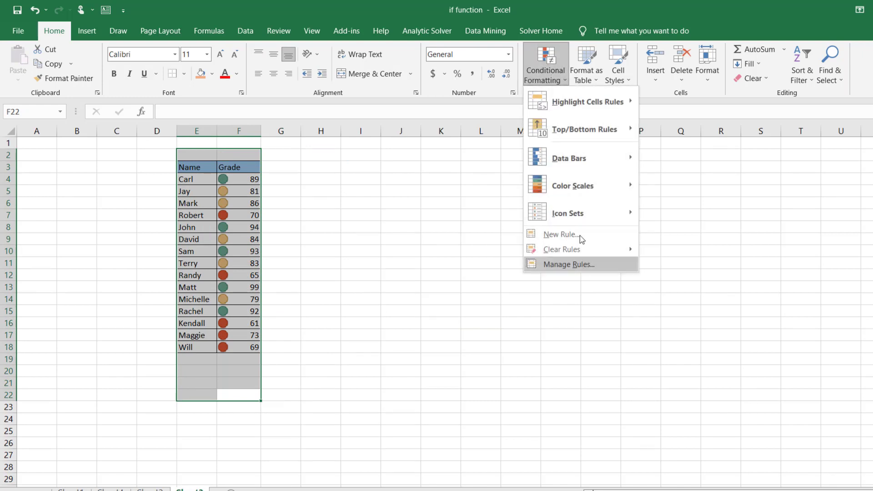
mouse_move(588, 248)
click(698, 265)
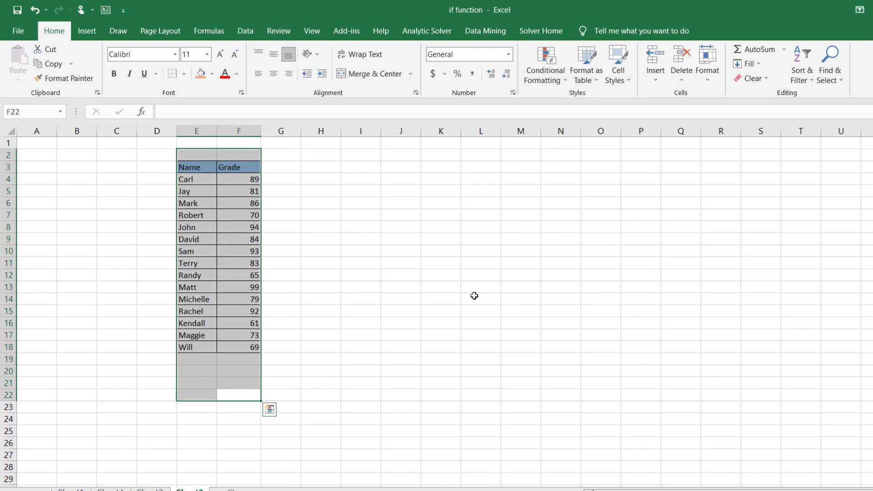
Create a new rule on E1:F21 that formats all cells based on their values with solid blue data bars
click(473, 296)
drag(234, 385, 191, 140)
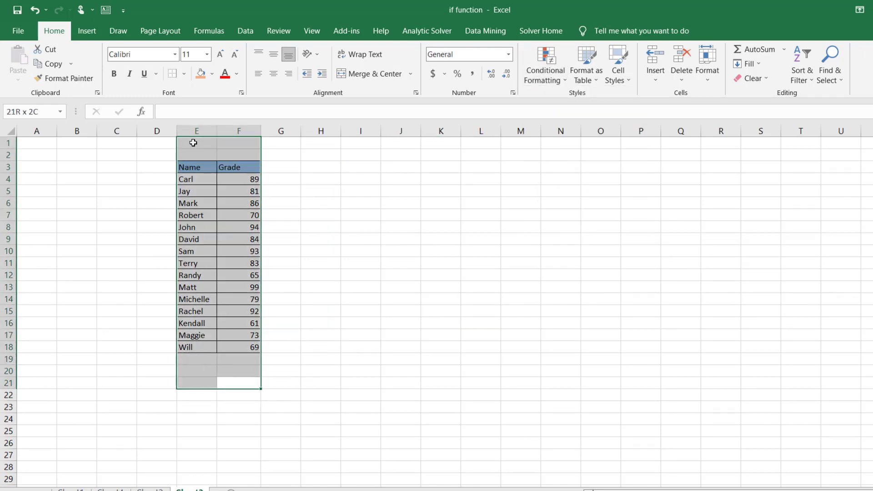
click(545, 73)
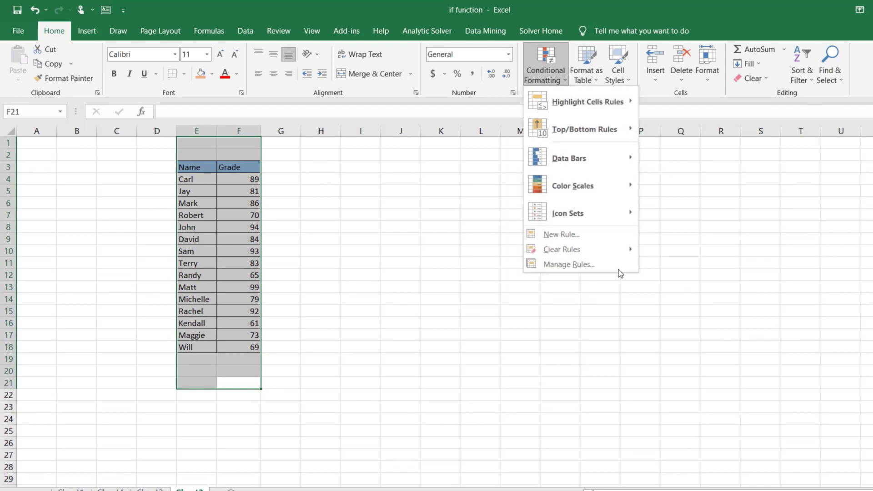
click(613, 238)
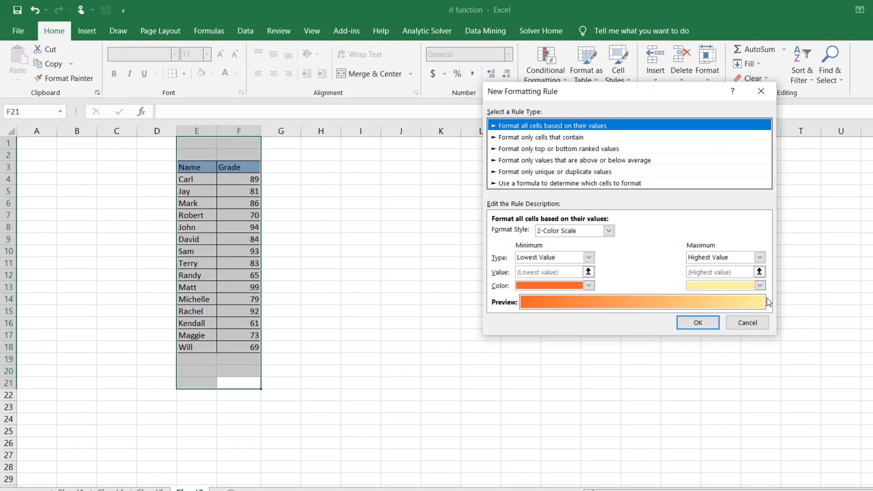
click(589, 286)
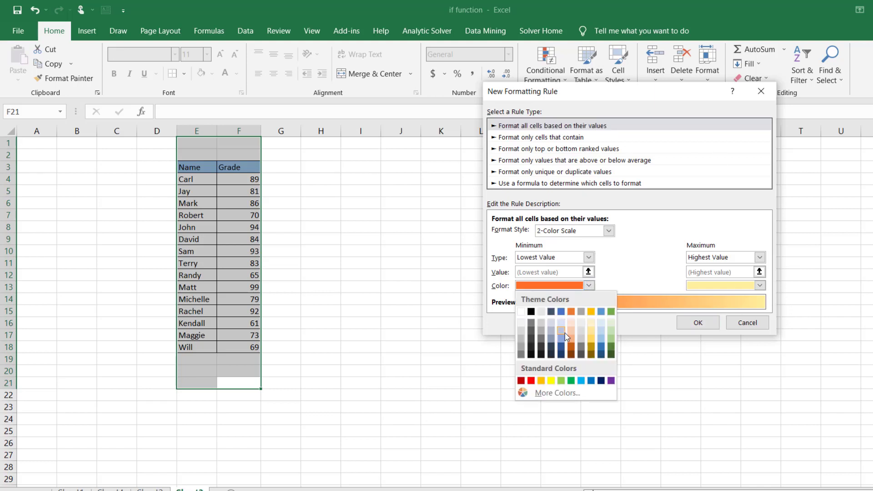
click(564, 333)
click(608, 230)
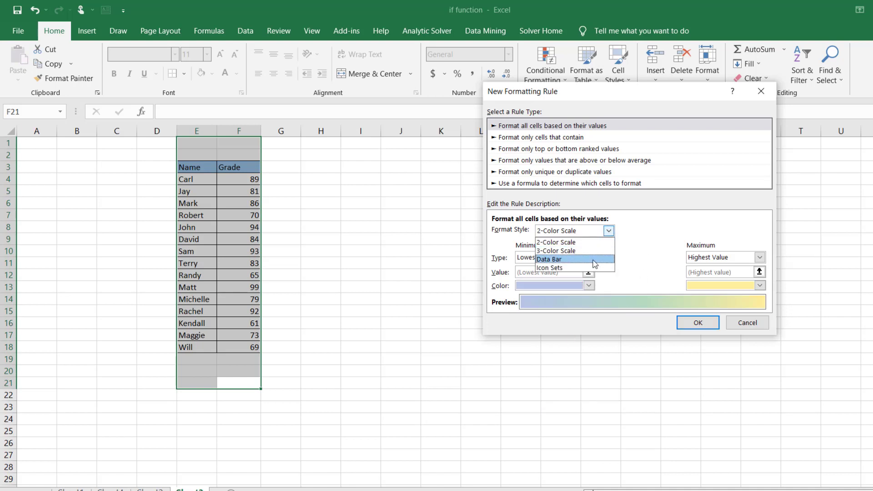
click(594, 261)
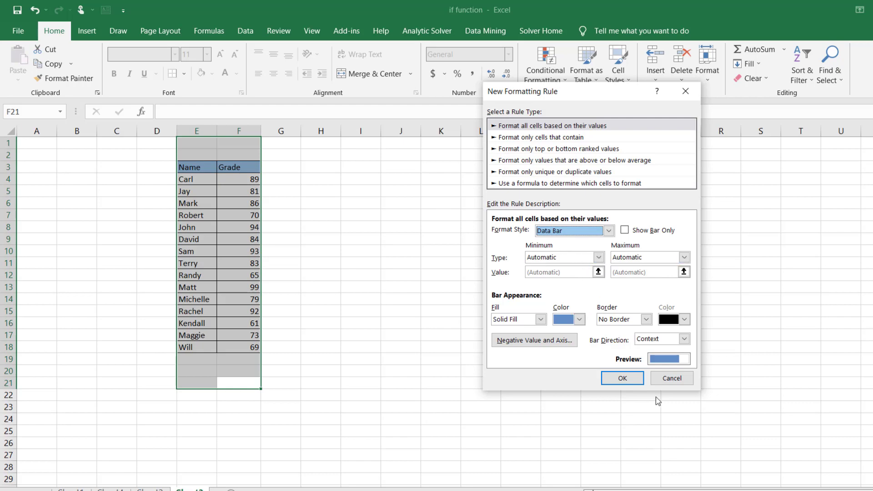
click(620, 377)
click(458, 295)
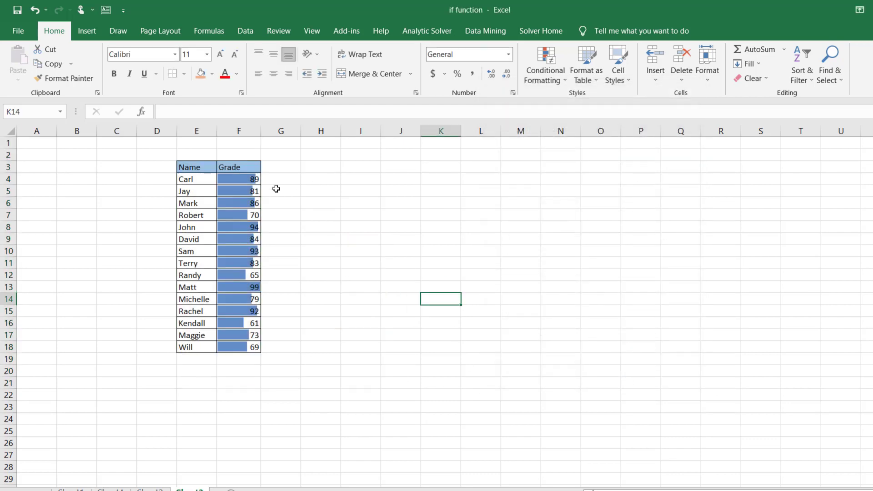
Delete the Duplicate Values rule from the conditional formatting rules for E1:G21 and apply the change
click(558, 73)
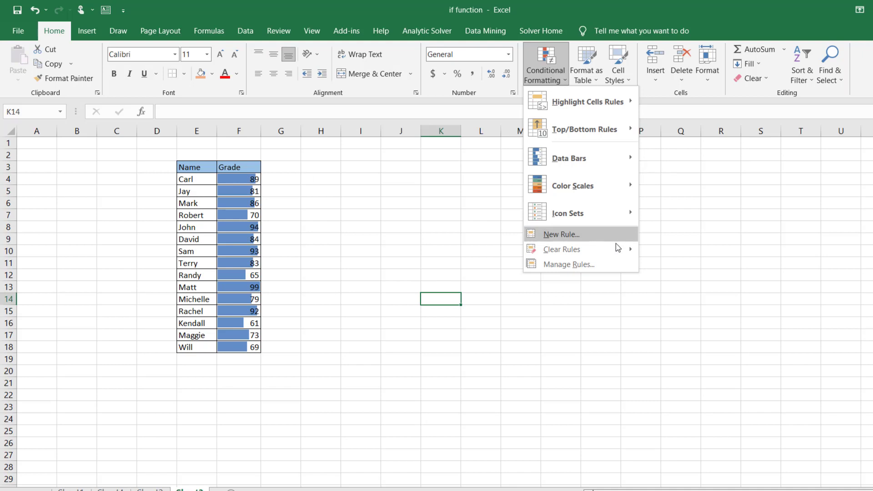
click(640, 310)
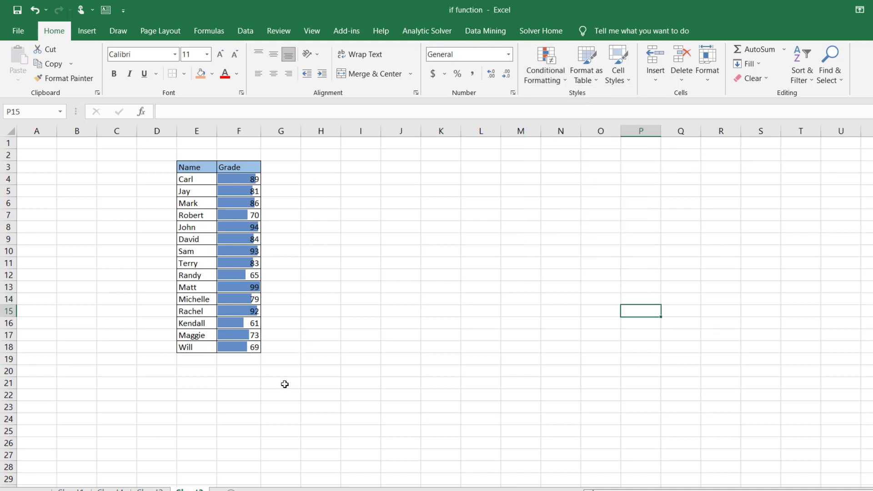
drag(284, 384, 187, 140)
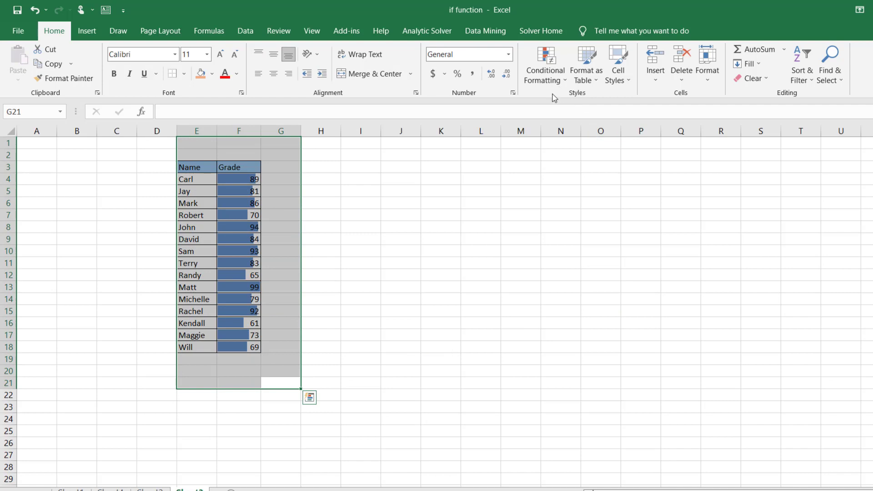
click(546, 82)
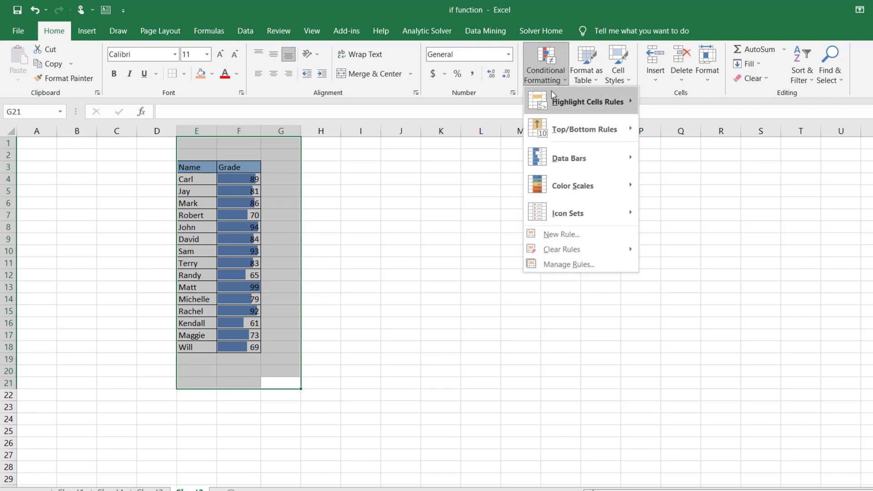
click(610, 269)
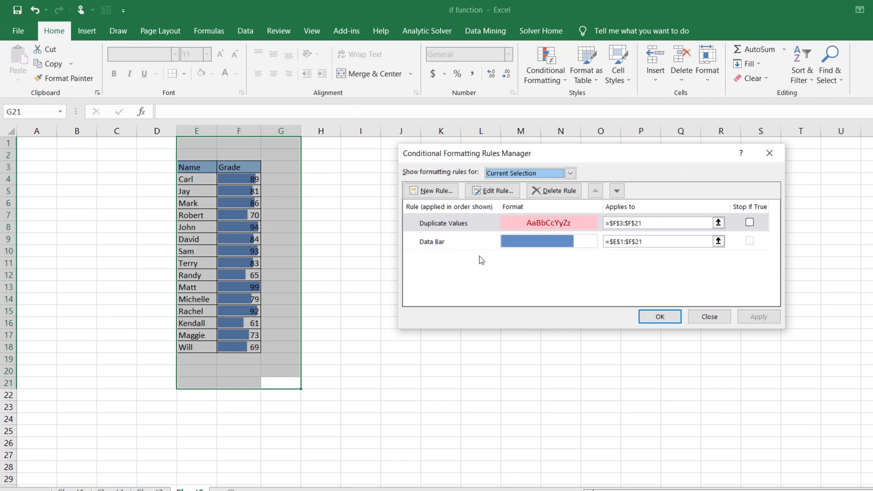
click(476, 233)
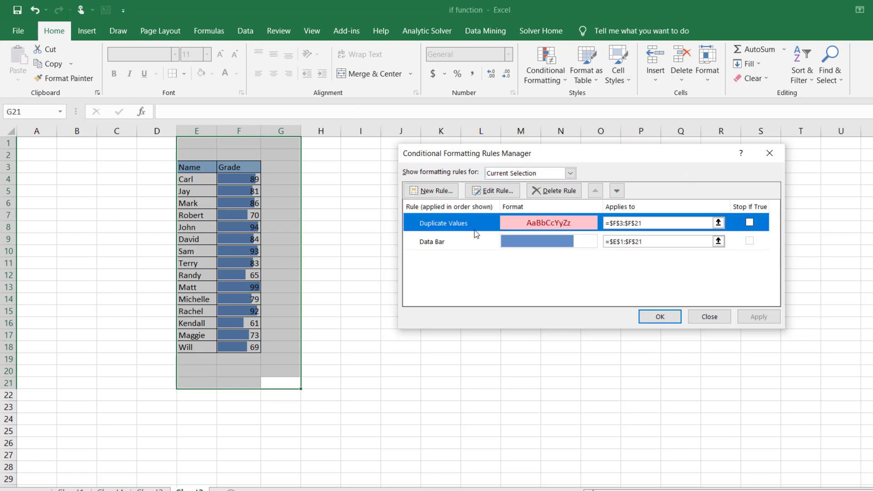
click(553, 191)
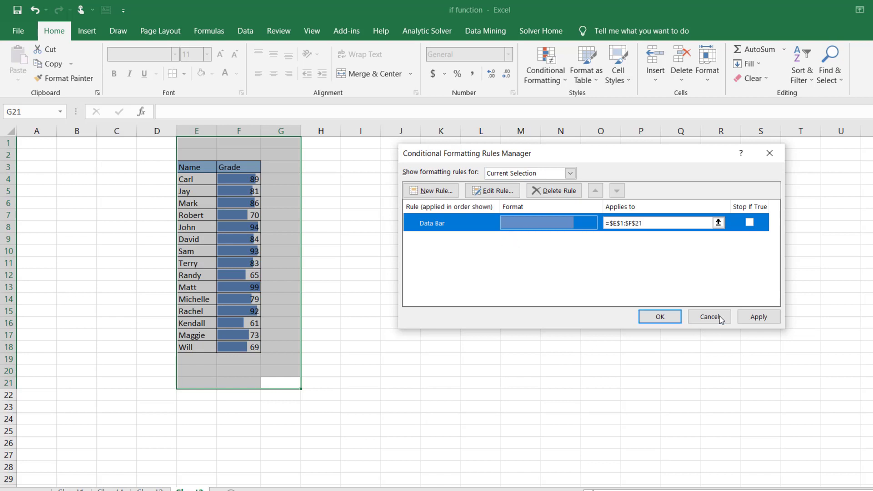
click(757, 317)
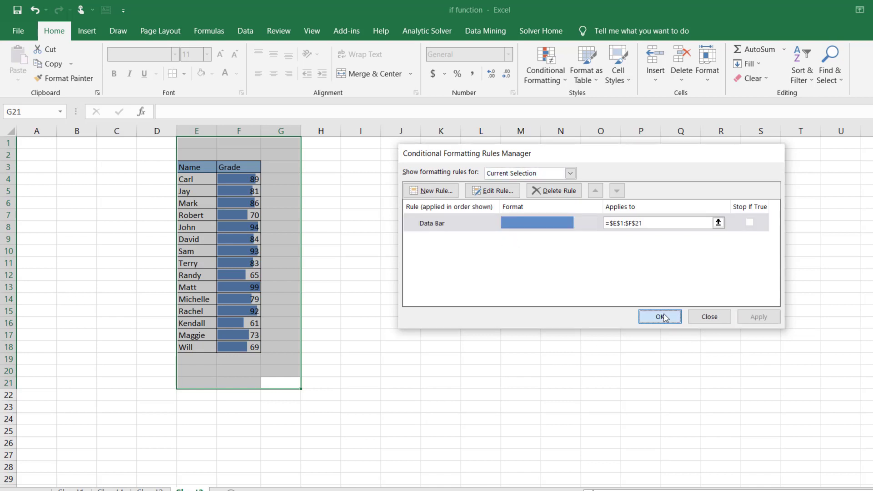
click(664, 318)
click(344, 232)
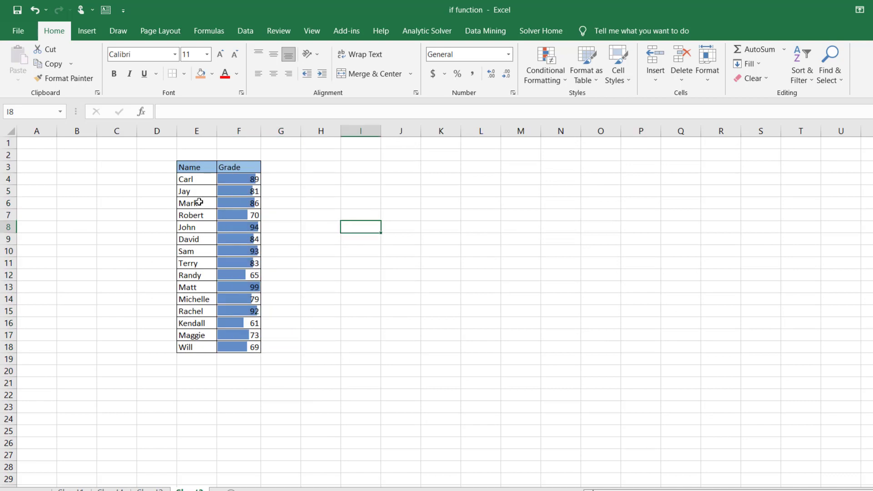
Edit the data bar rule on the grades F4:F18 and set its bar color to light orange
drag(226, 179, 241, 348)
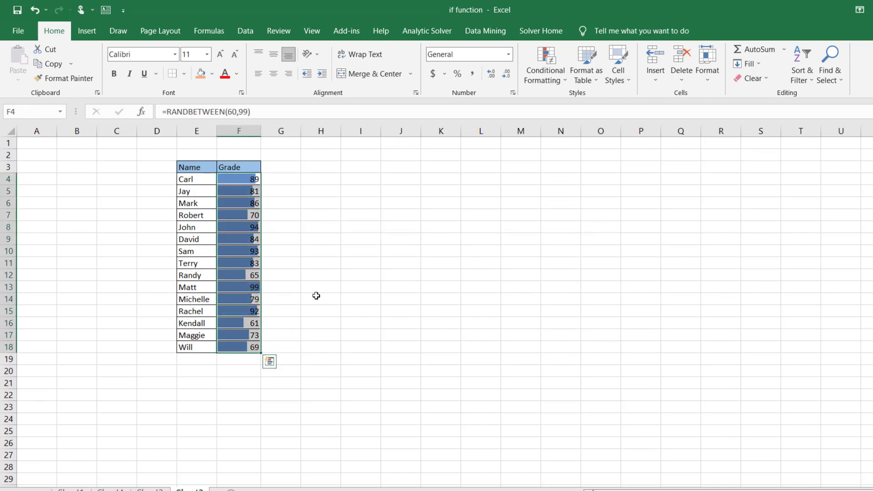
click(545, 63)
click(591, 265)
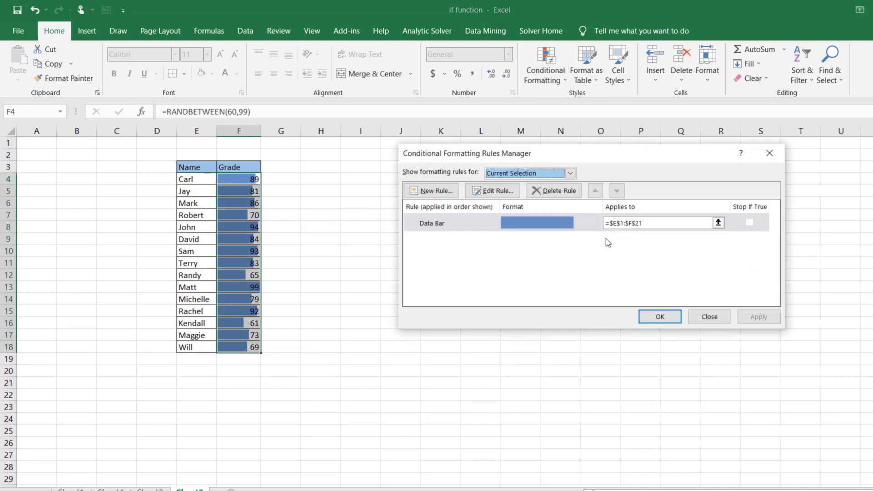
click(494, 192)
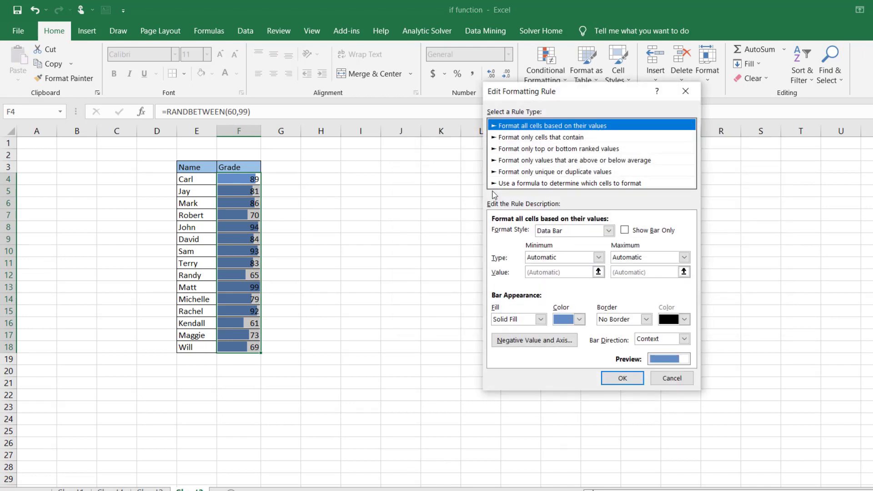
click(579, 319)
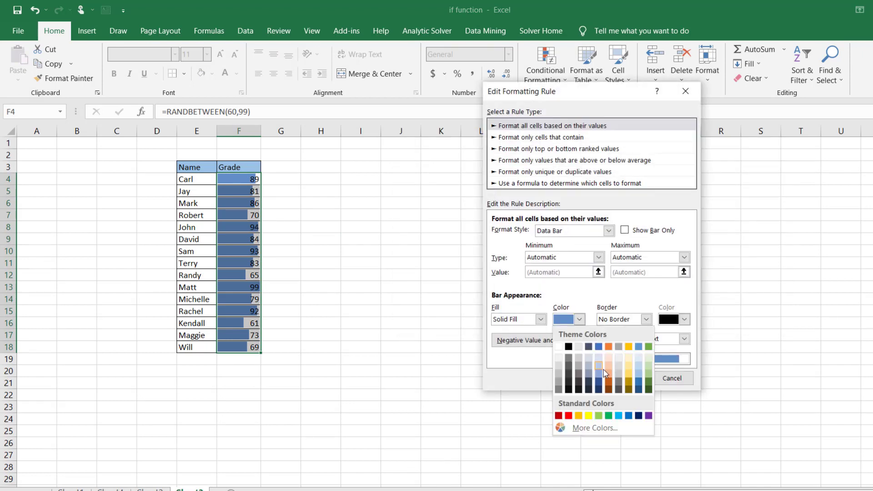
click(601, 368)
click(580, 319)
click(609, 370)
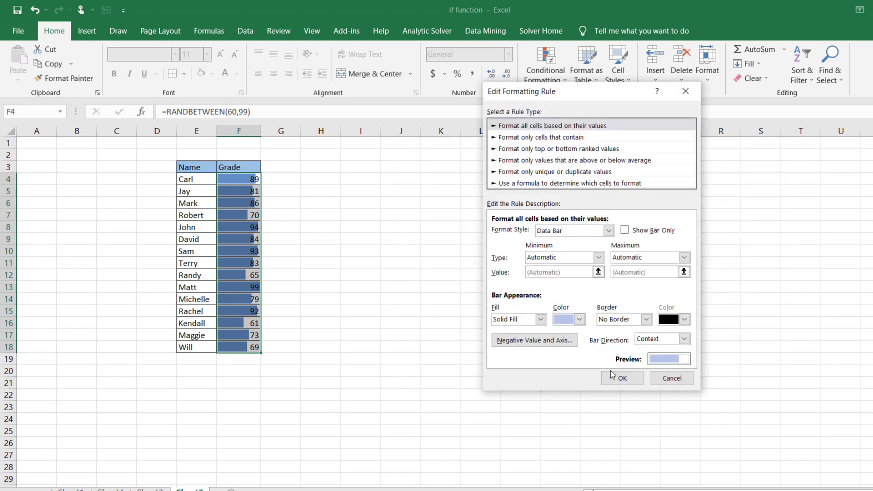
Set the data bar rule's fill to Gradient Fill and apply the edited rule to the sheet
click(540, 319)
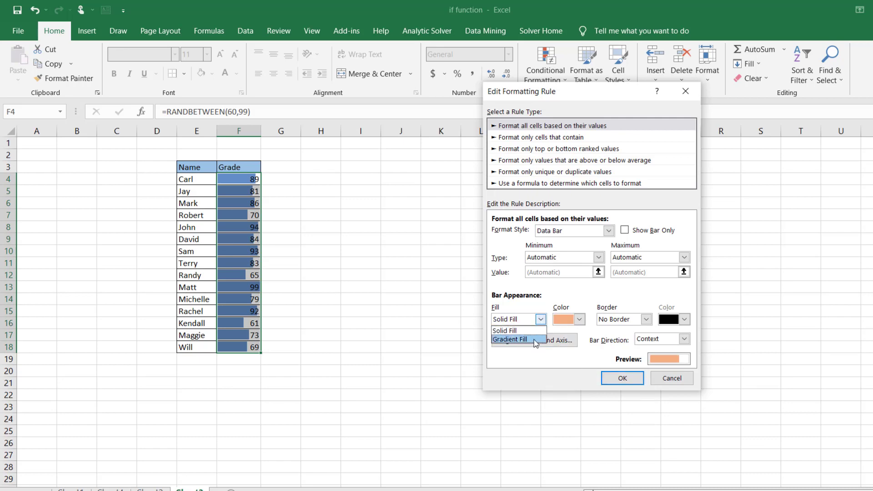
click(535, 340)
click(622, 379)
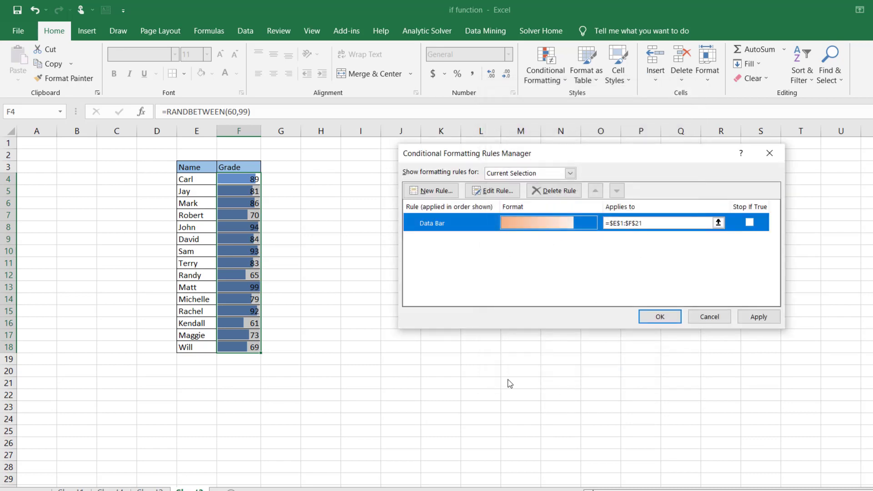
click(758, 317)
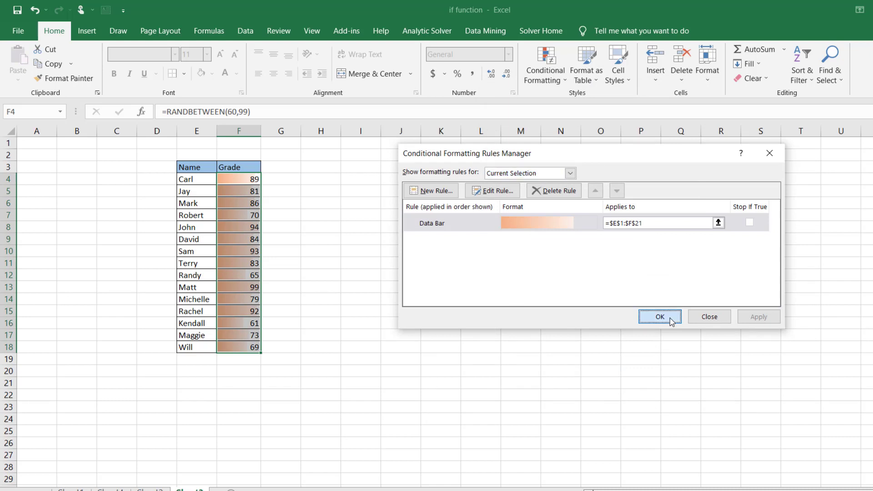
click(660, 316)
click(477, 359)
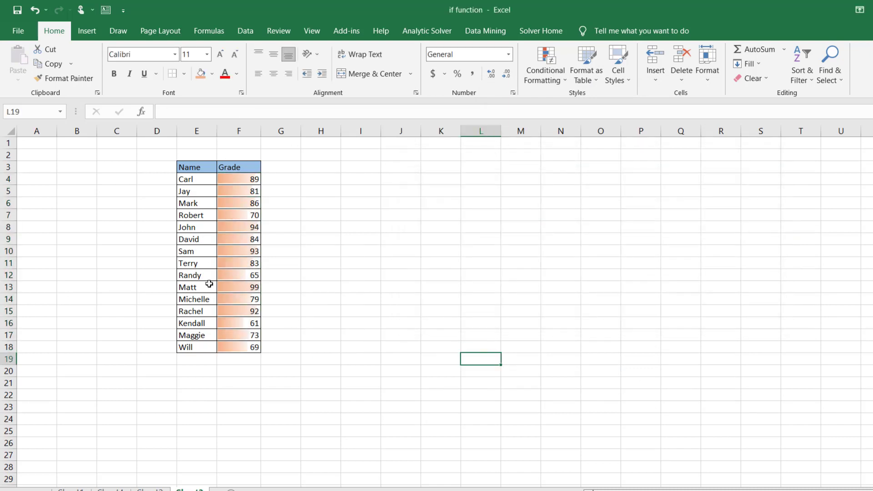
Open the conditional formatting rules manager for the range E1:G19
drag(284, 362, 191, 144)
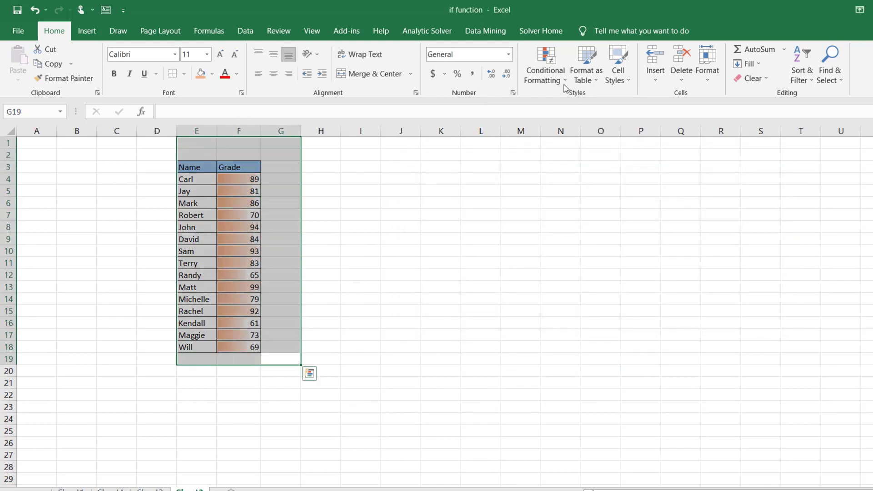
click(562, 82)
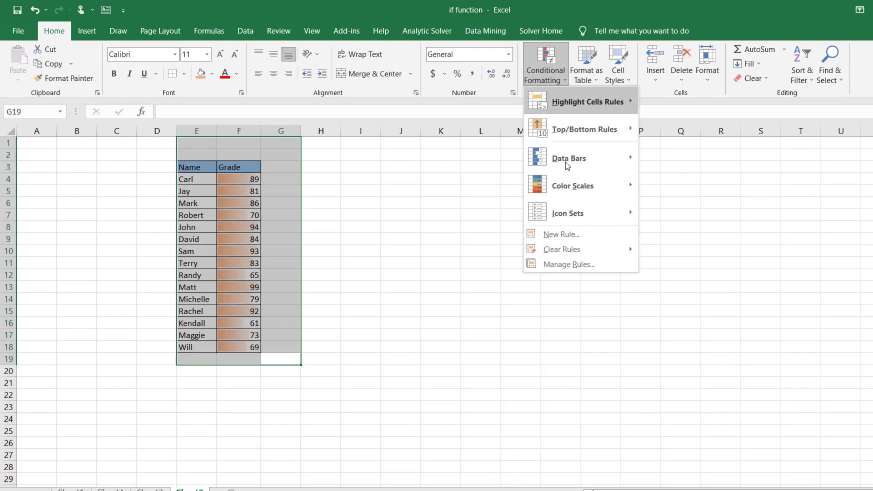
click(590, 264)
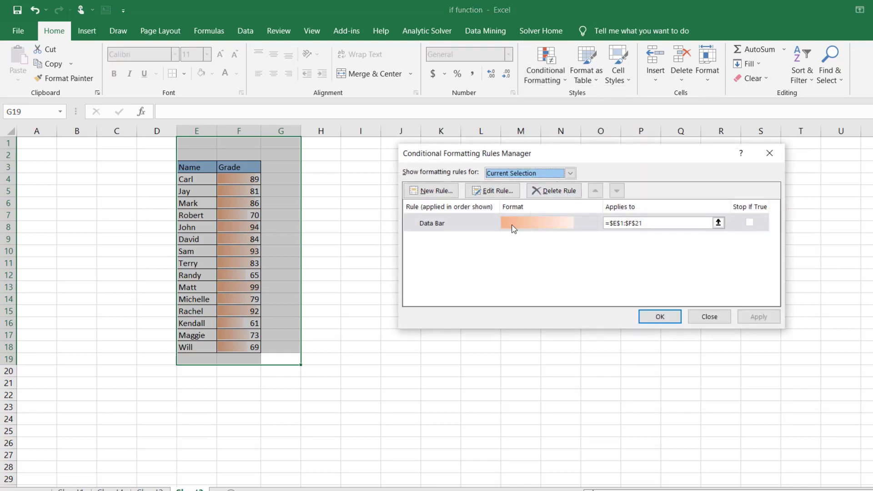